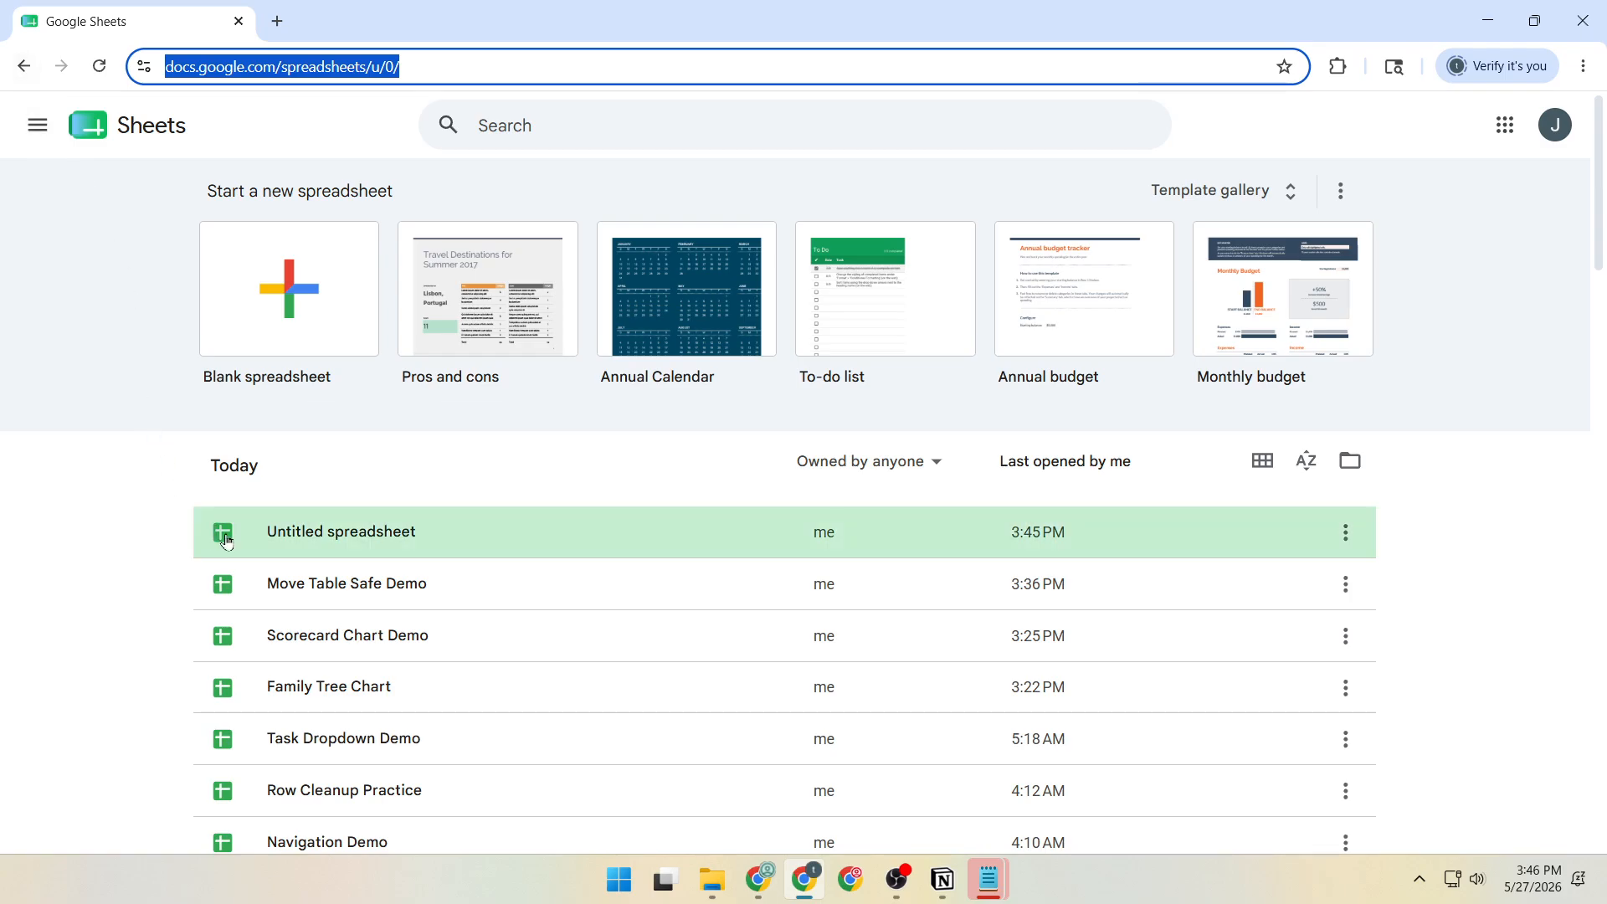
# Open the Move Table Safe Demo spreadsheet and convert the campaign data in A1:E5 to a table.
pyautogui.click(408, 592)
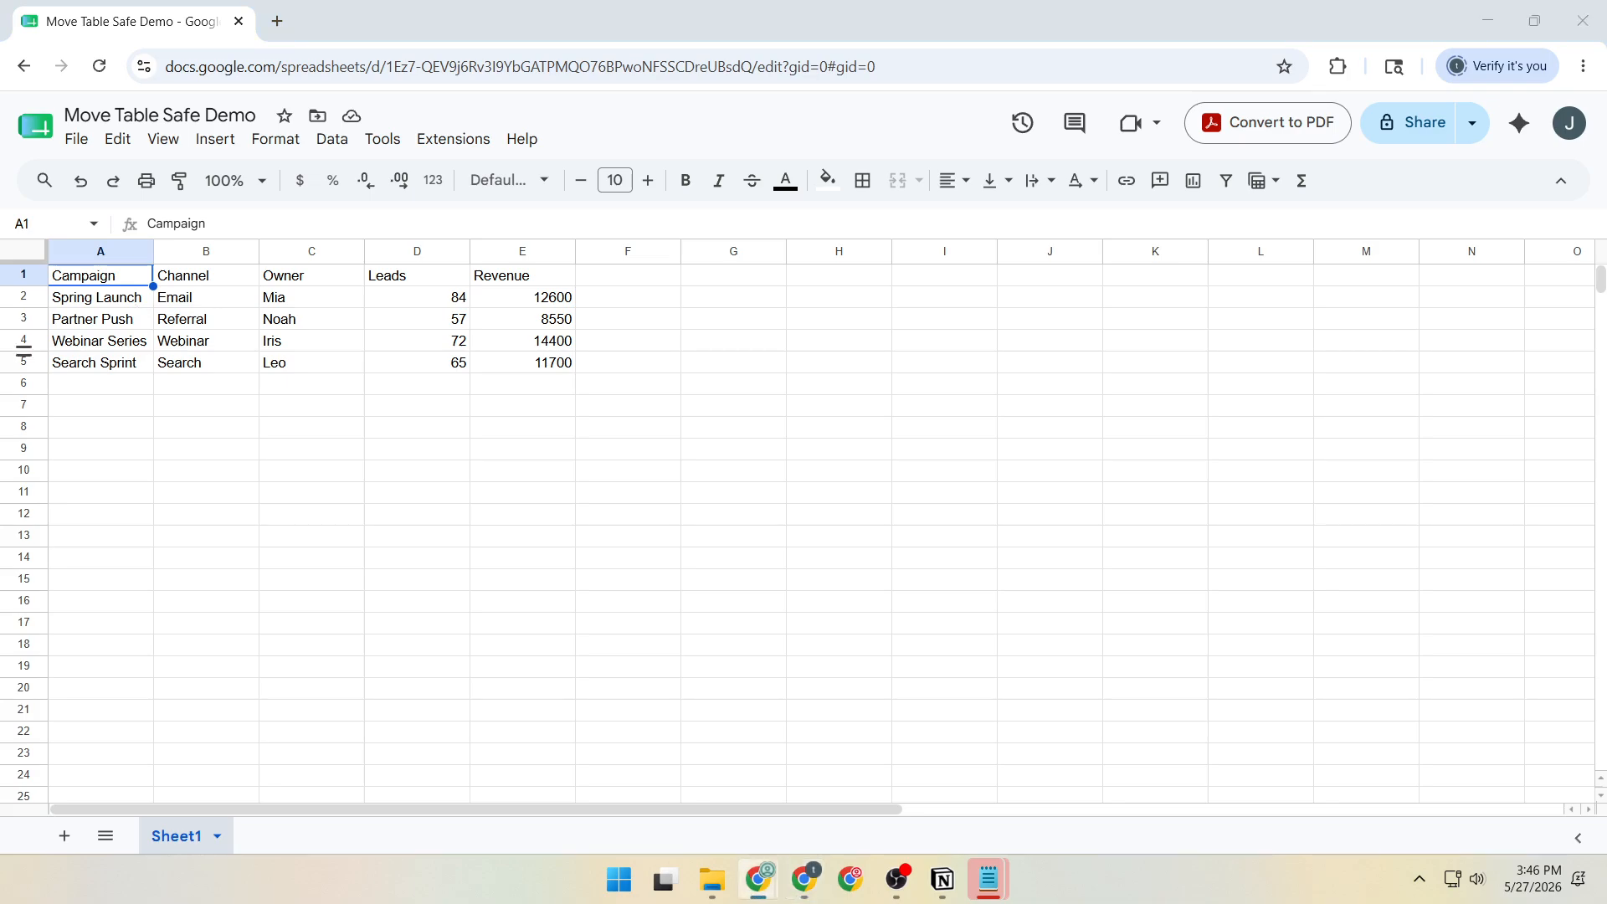
pyautogui.click(120, 278)
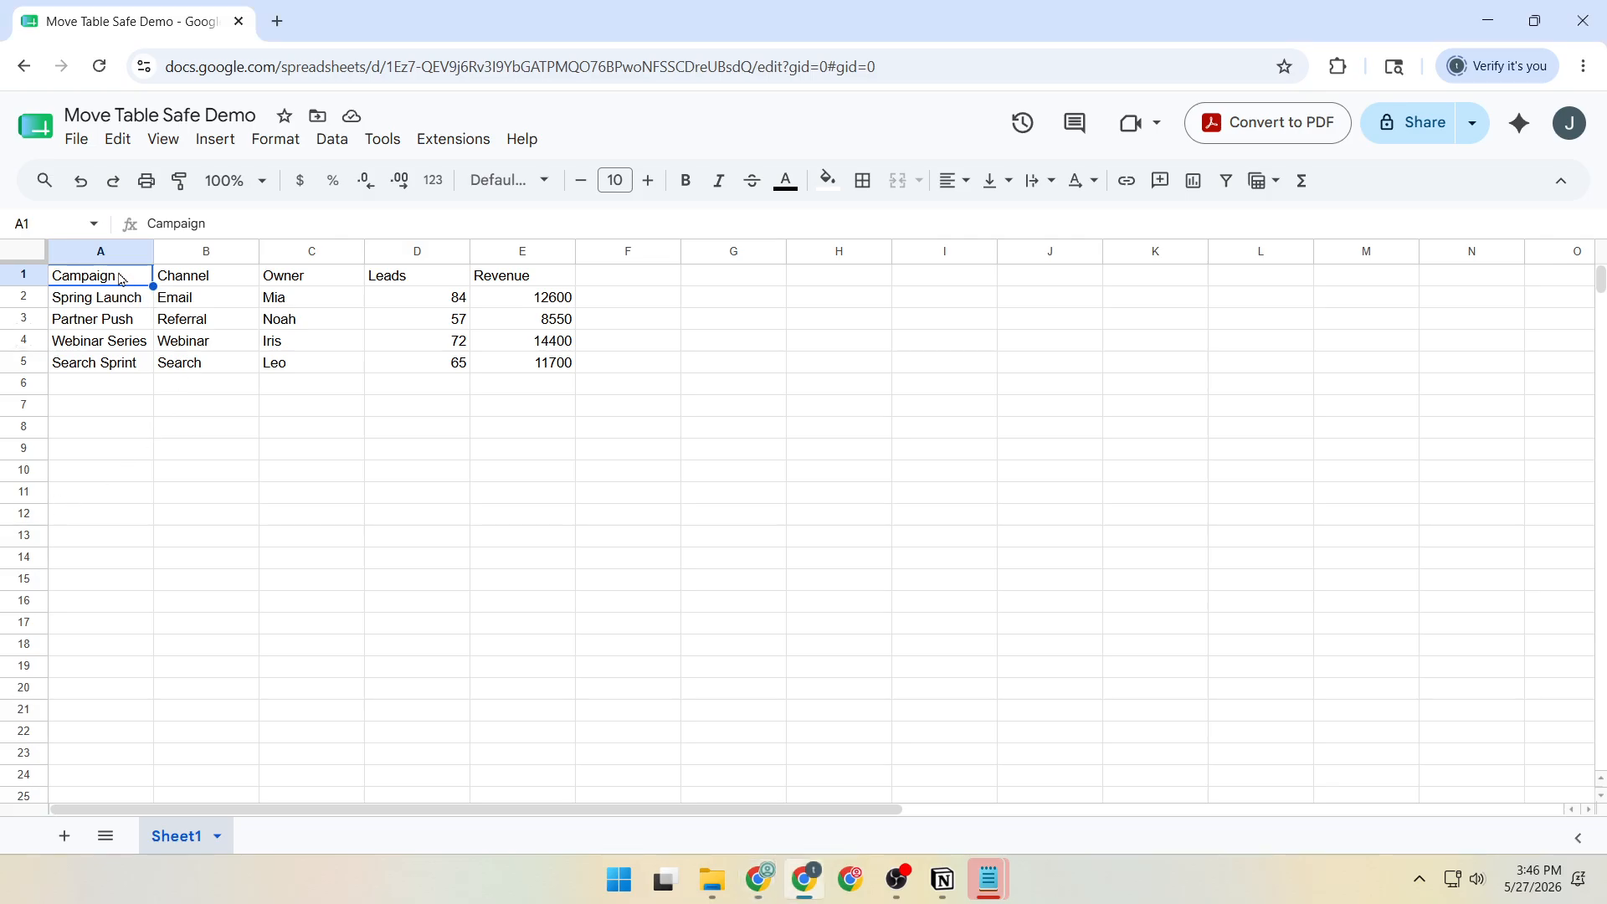
pyautogui.moveTo(119, 279); pyautogui.dragTo(496, 370)
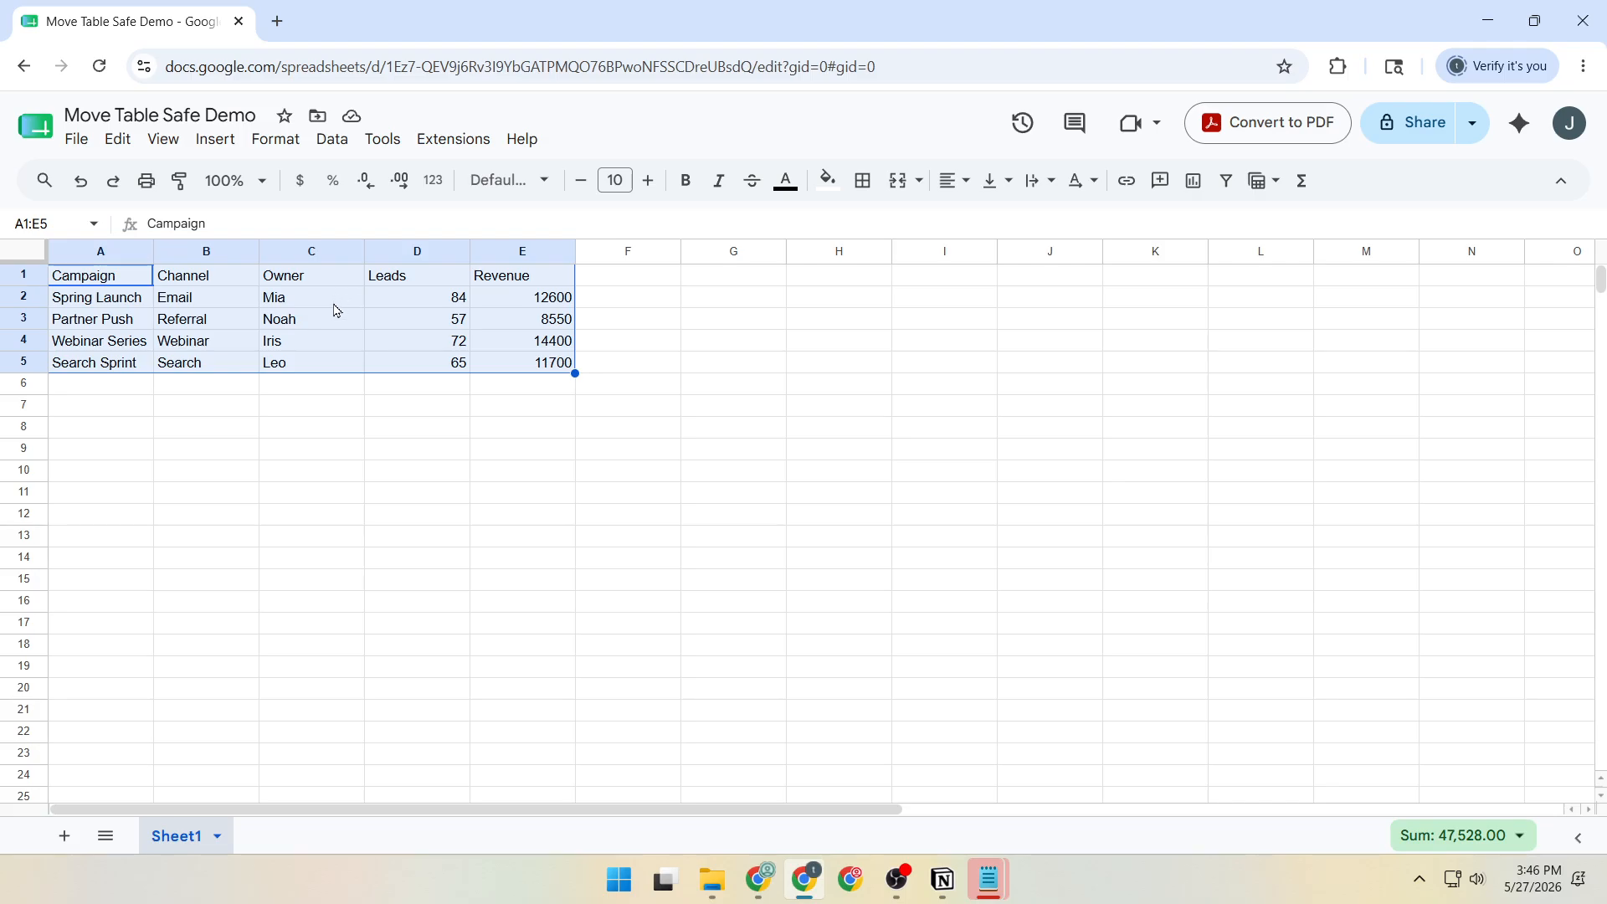
pyautogui.click(290, 142)
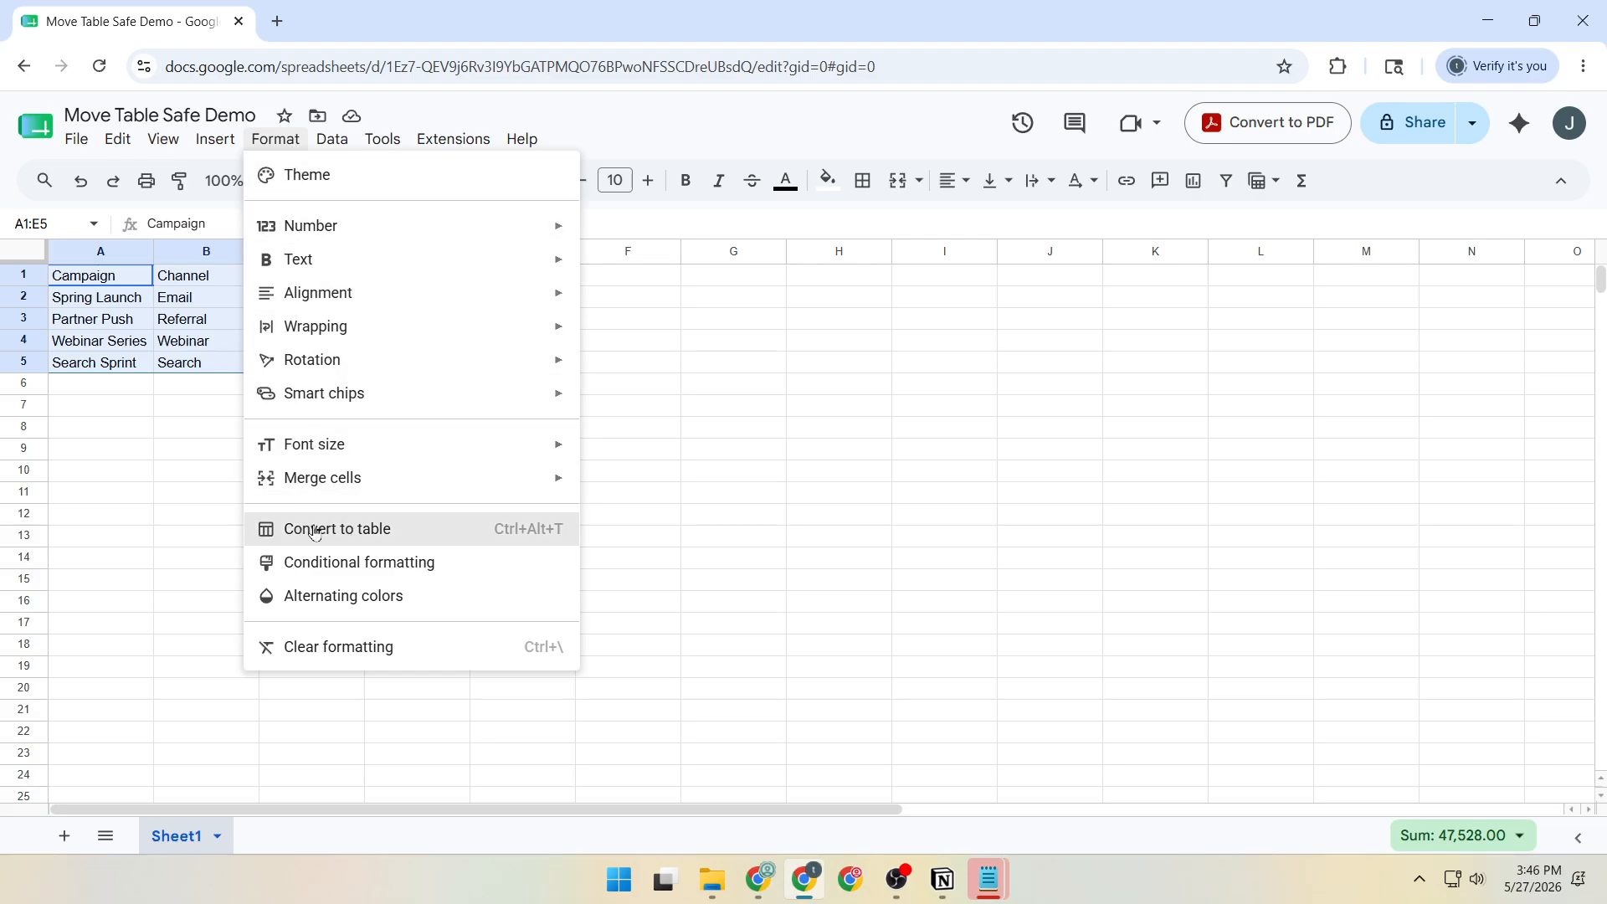
pyautogui.click(352, 529)
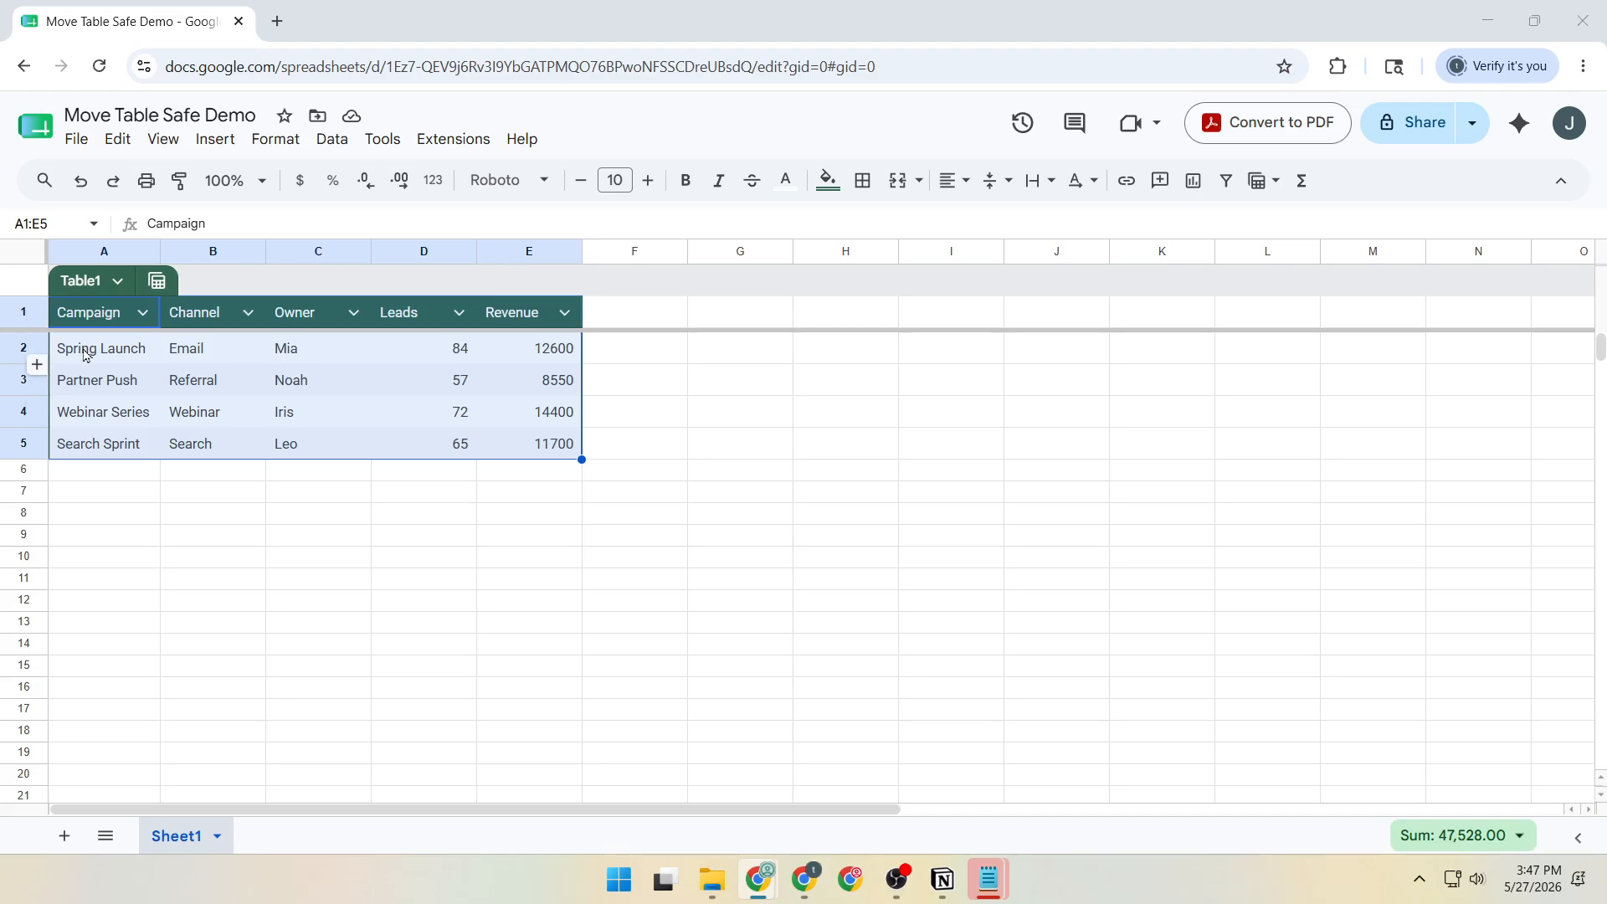
# Rename the new table to Campaigns.
pyautogui.click(113, 285)
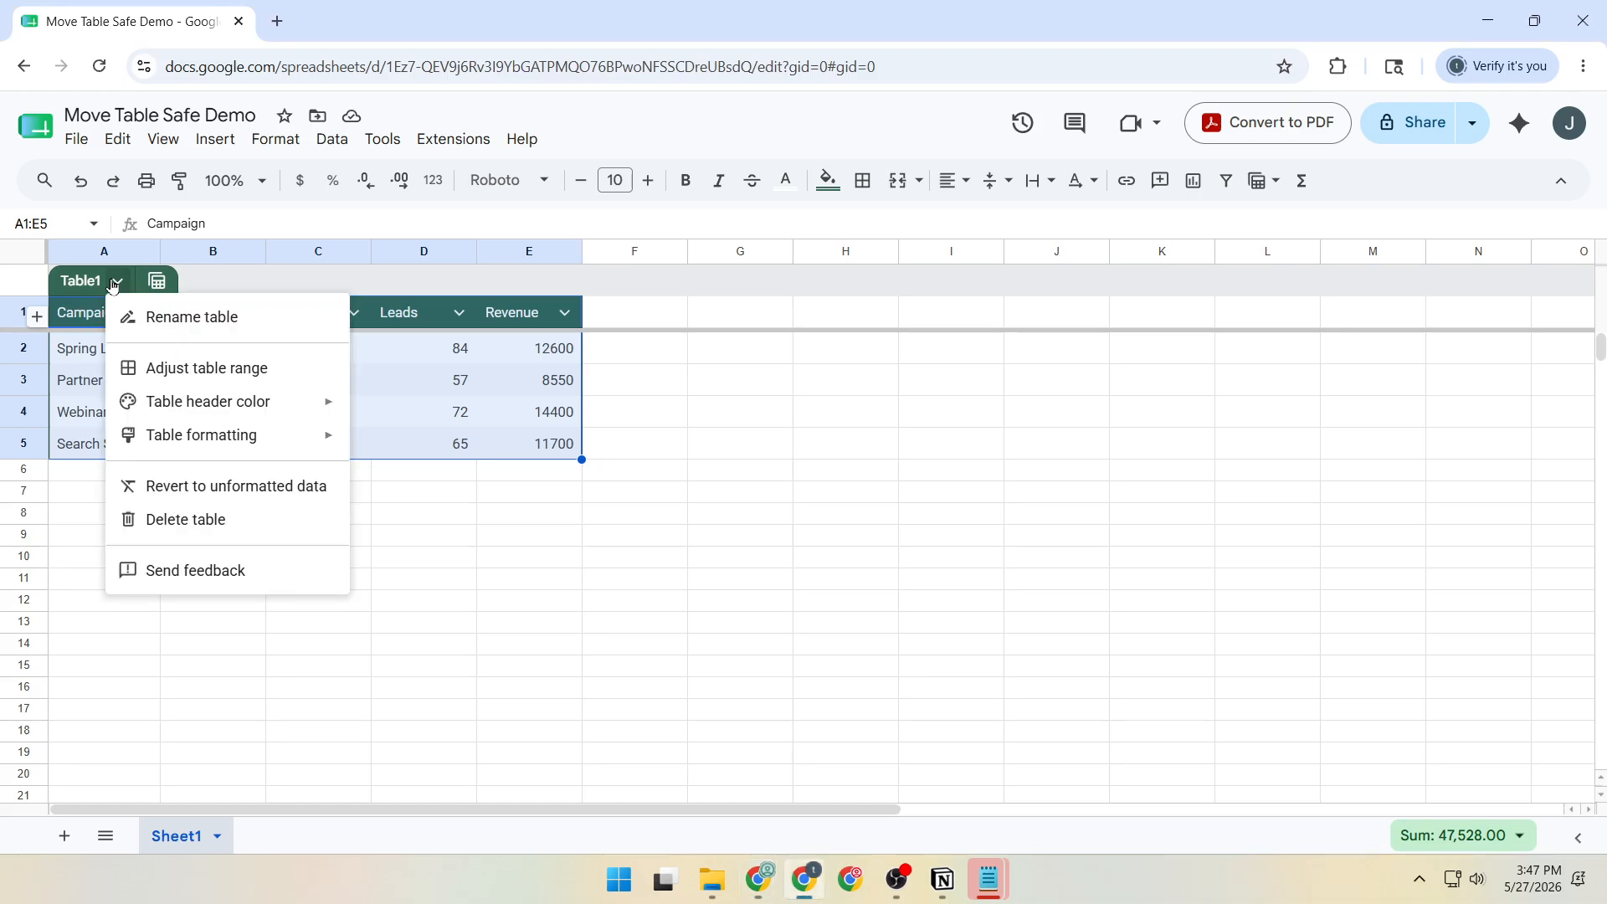
pyautogui.click(145, 314)
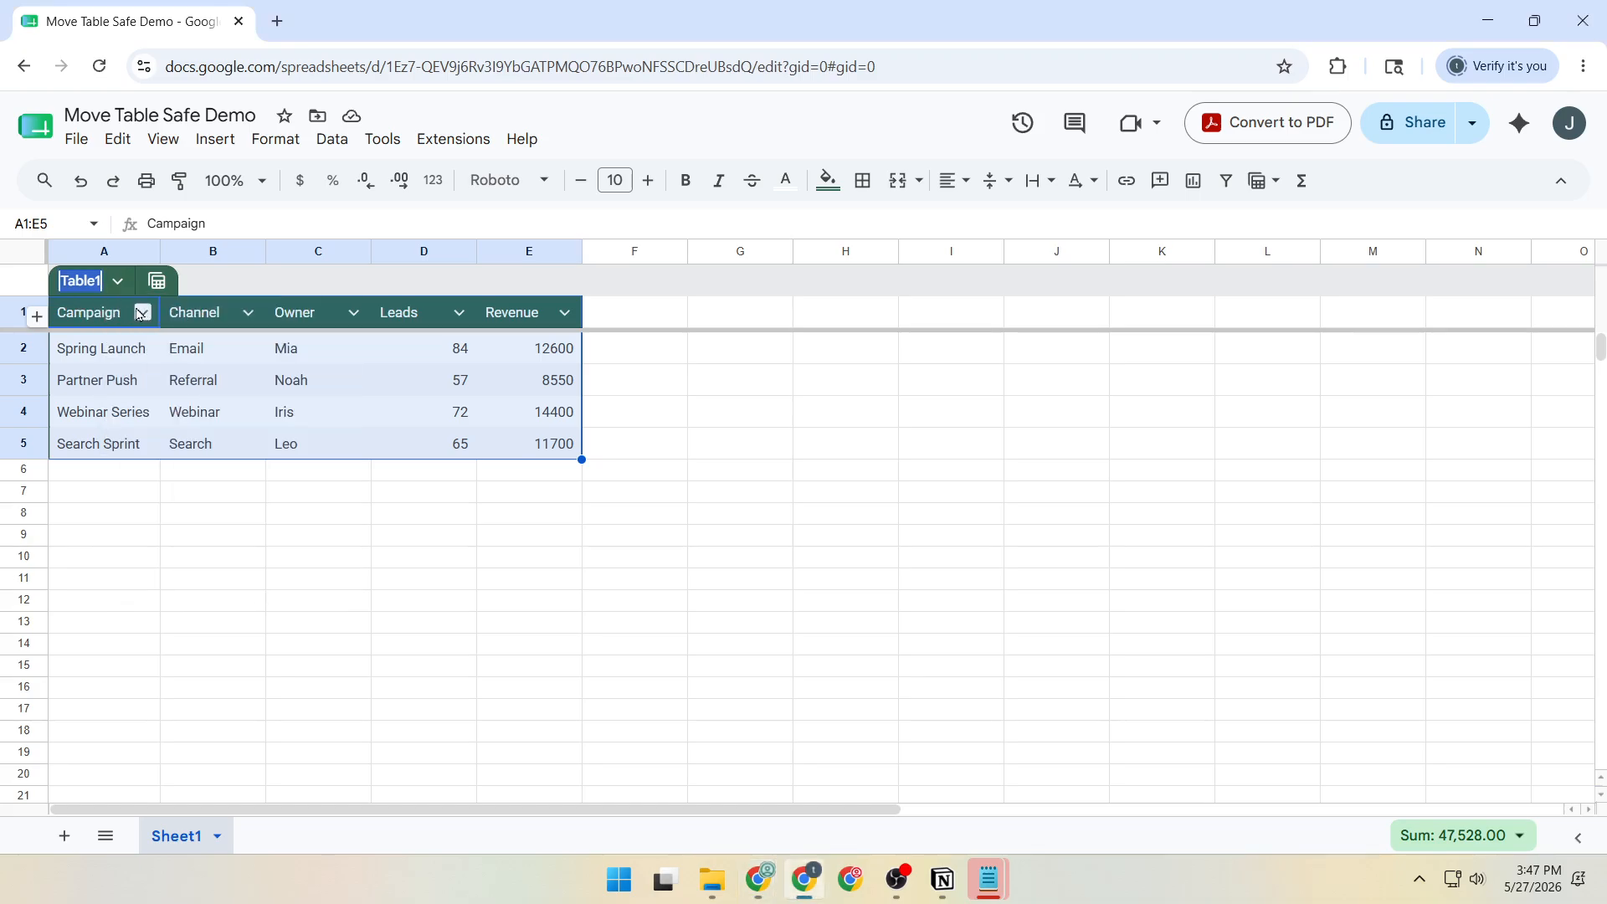
pyautogui.write('Campaigns')
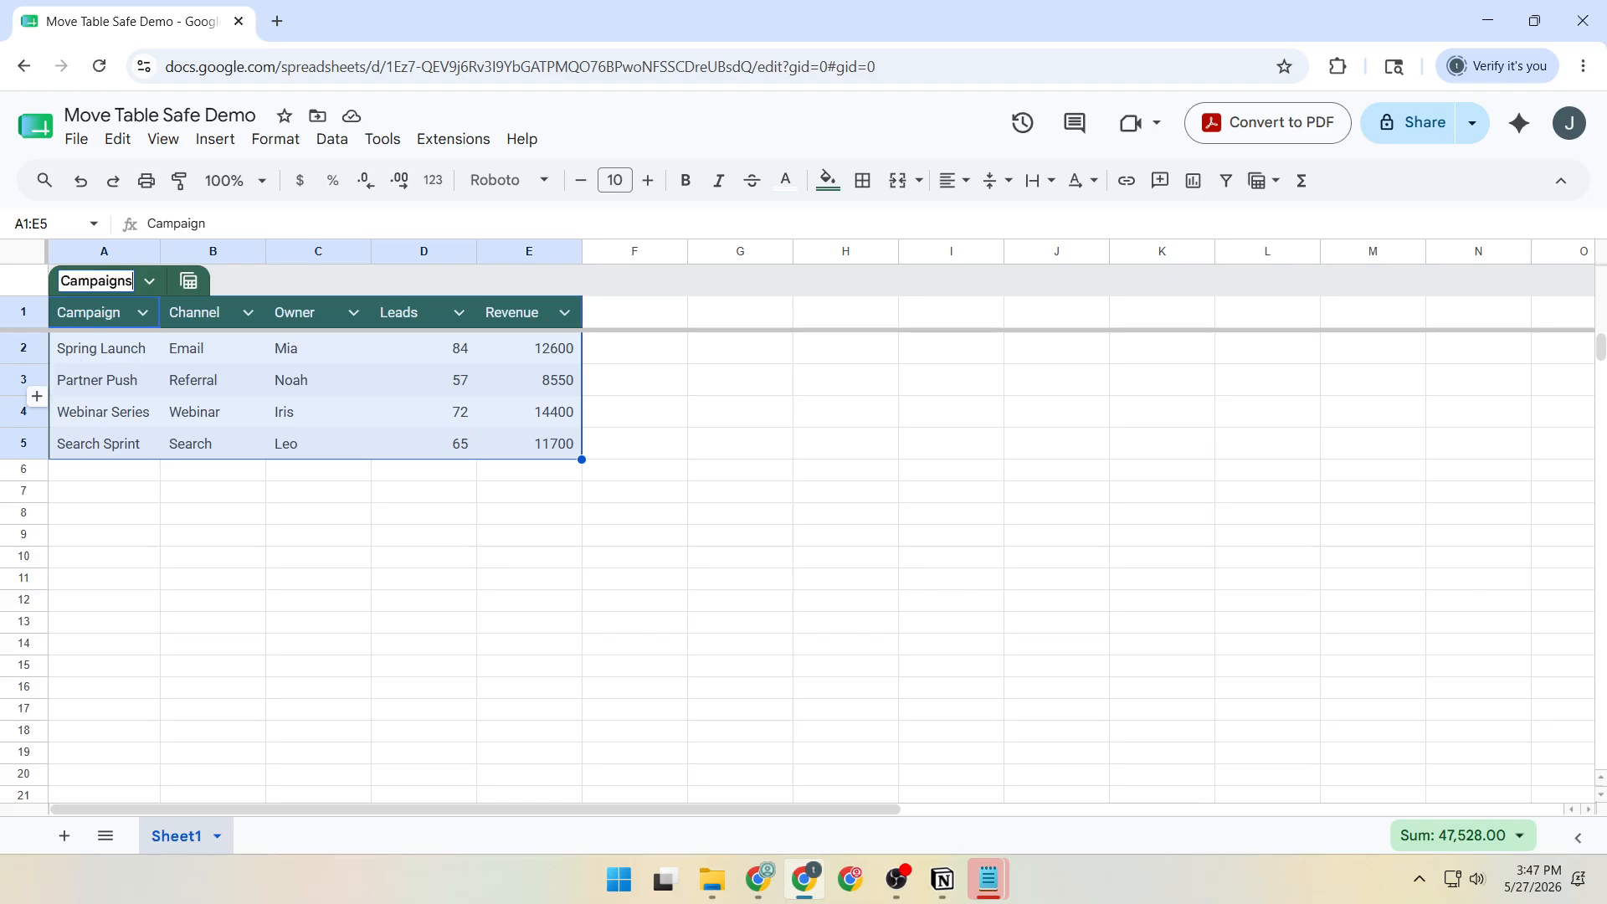
pyautogui.press('Return')
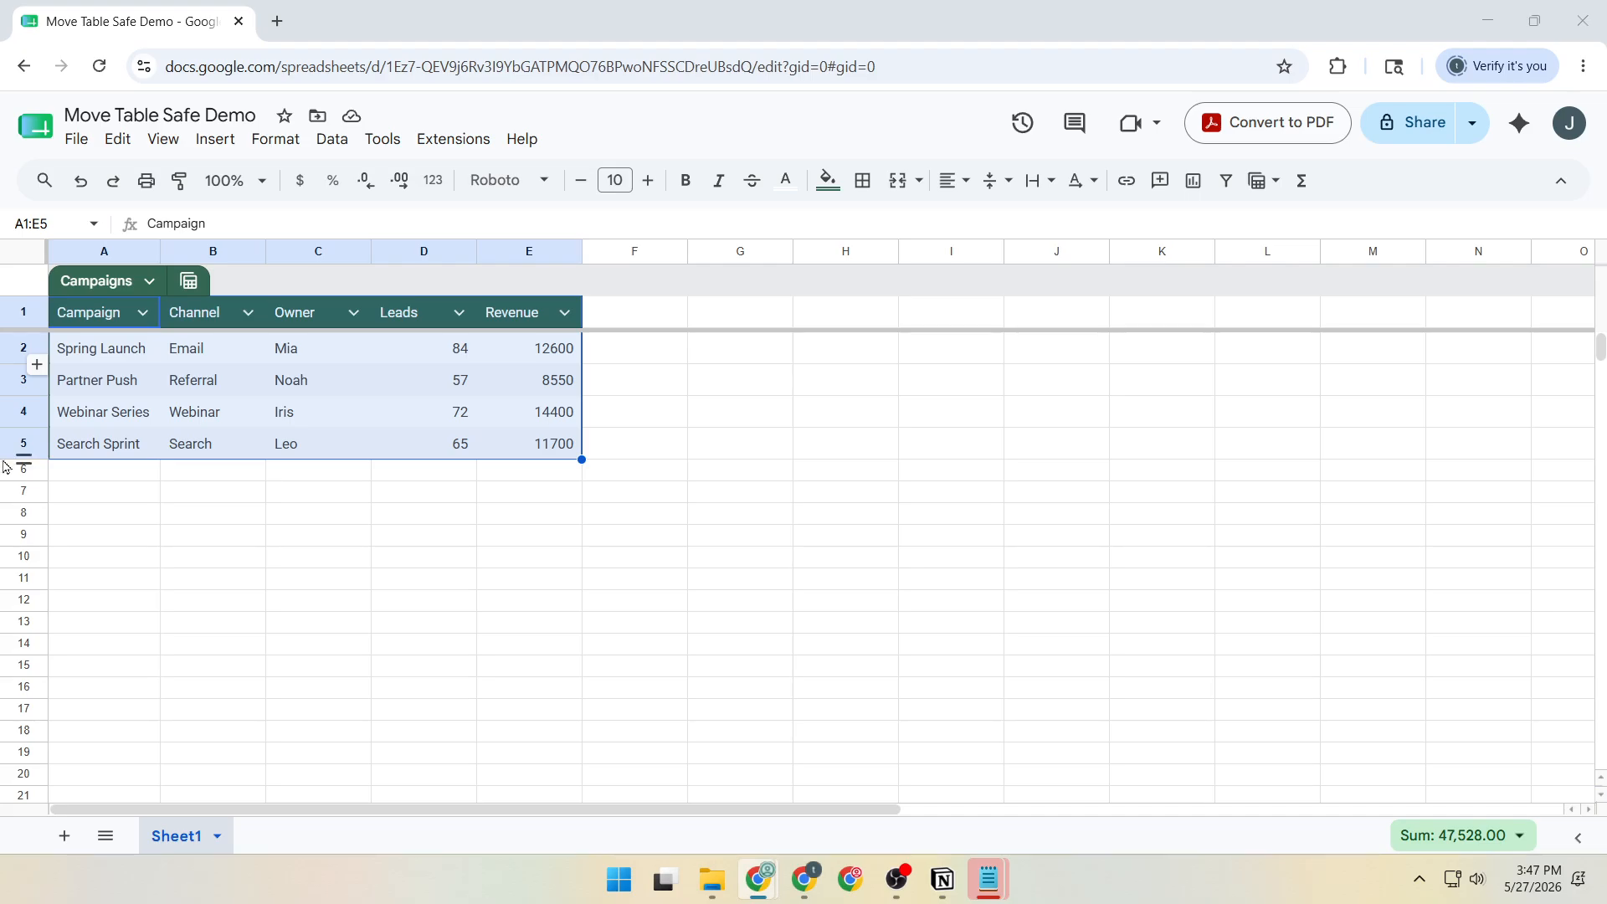
# Put the label "Revenue total" in G2 and the formula =SUM(Campaigns[Revenue]) below it in G3.
pyautogui.click(749, 359)
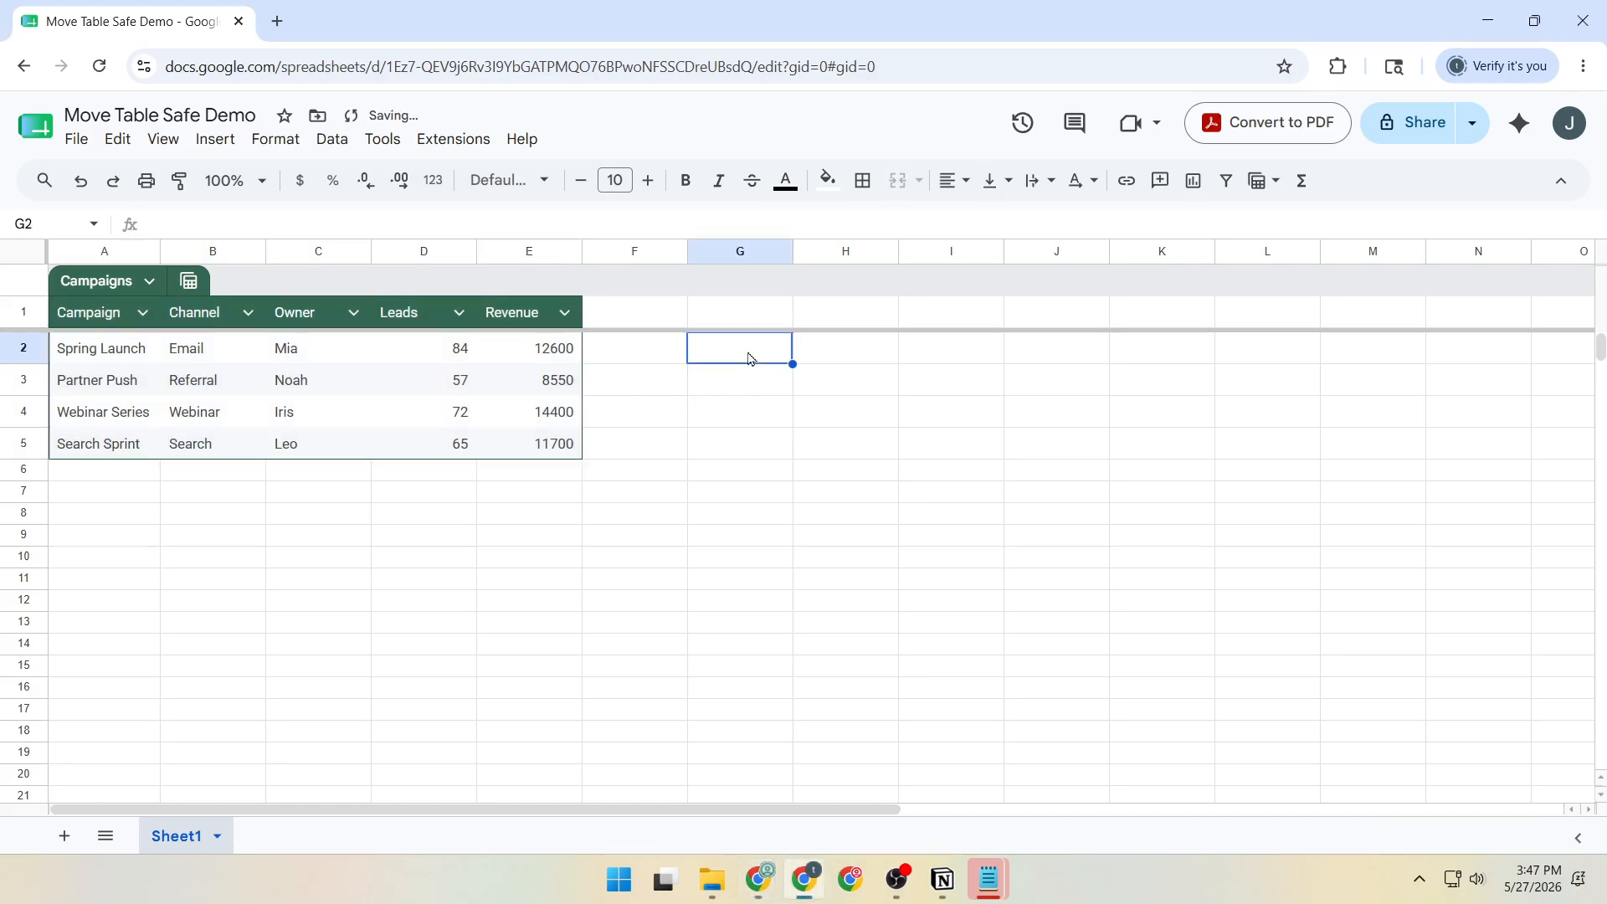
pyautogui.write('Revenue total')
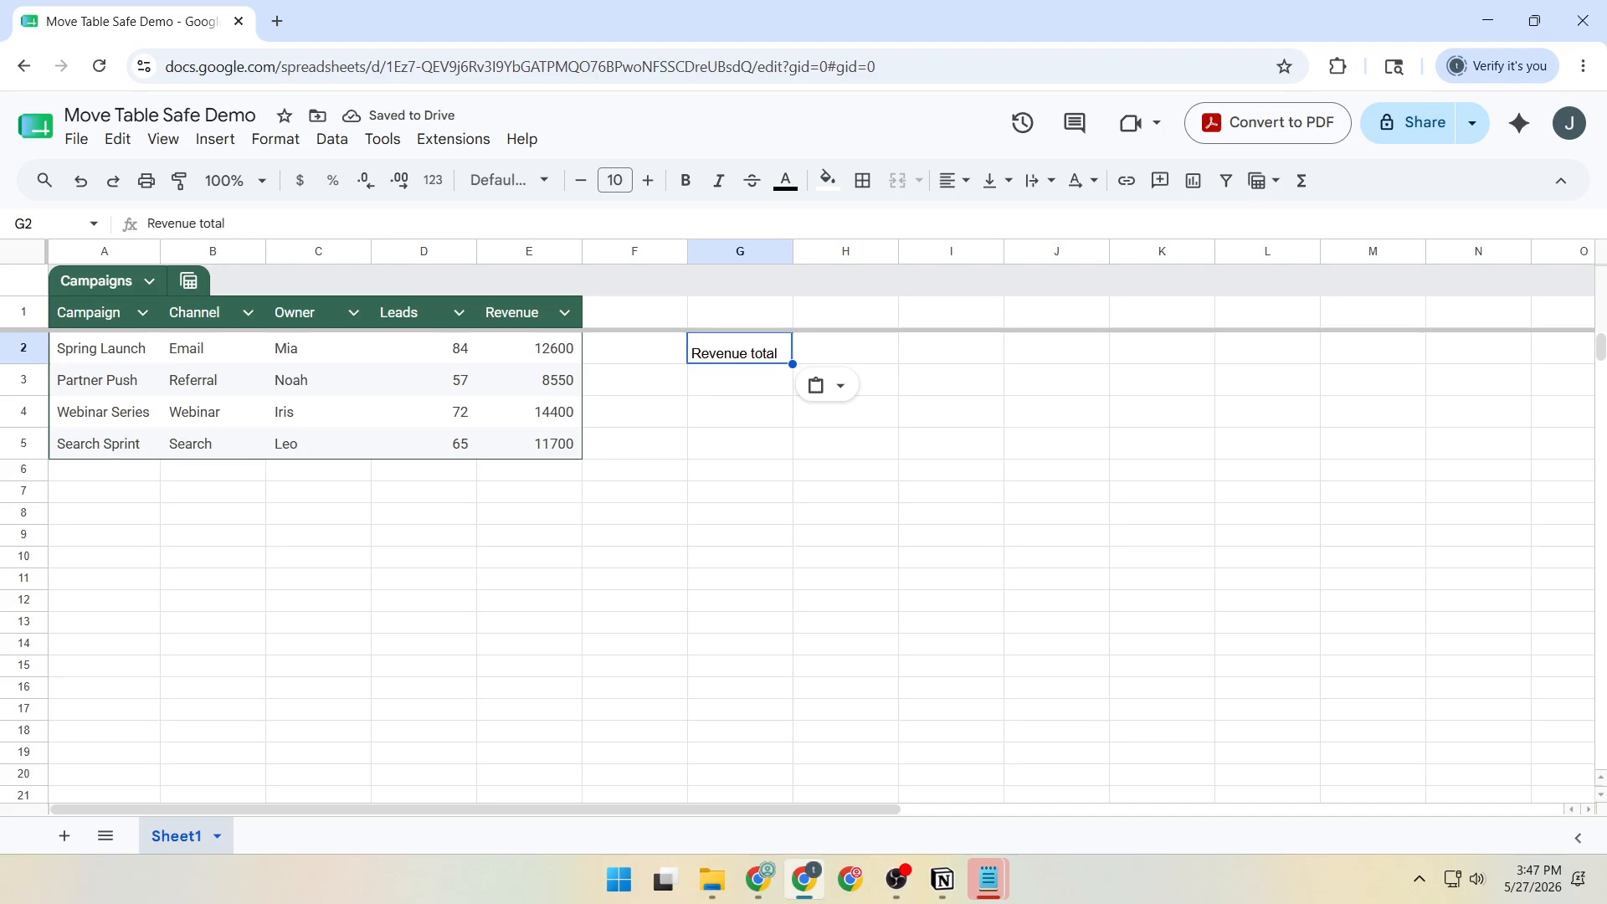
pyautogui.hotkey('alt', 'Tab')
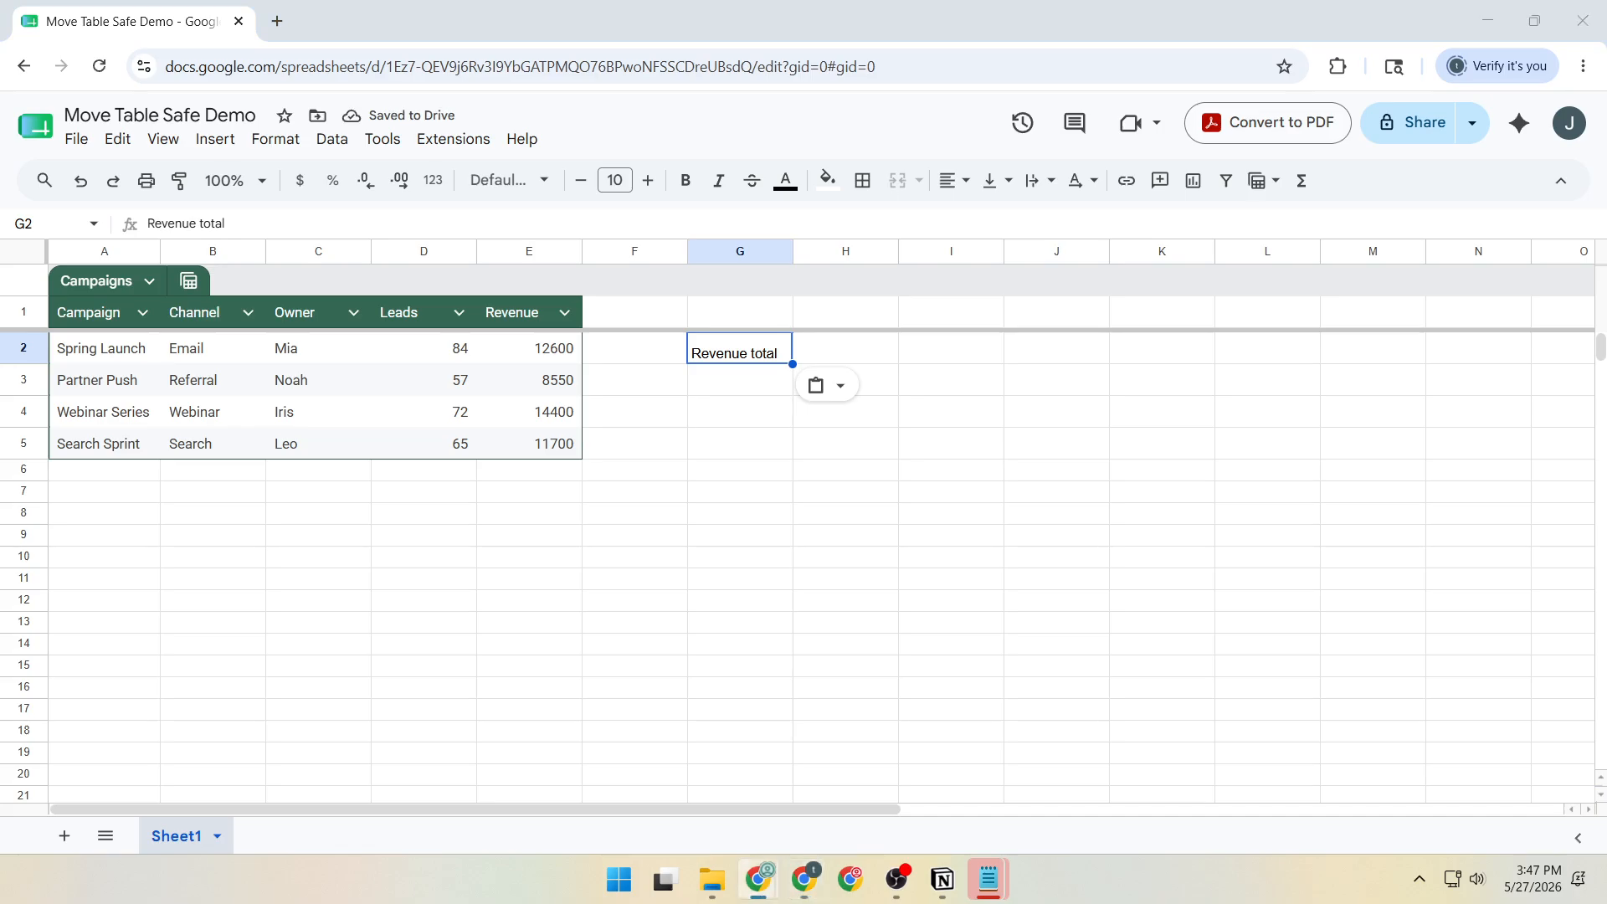
pyautogui.click(718, 381)
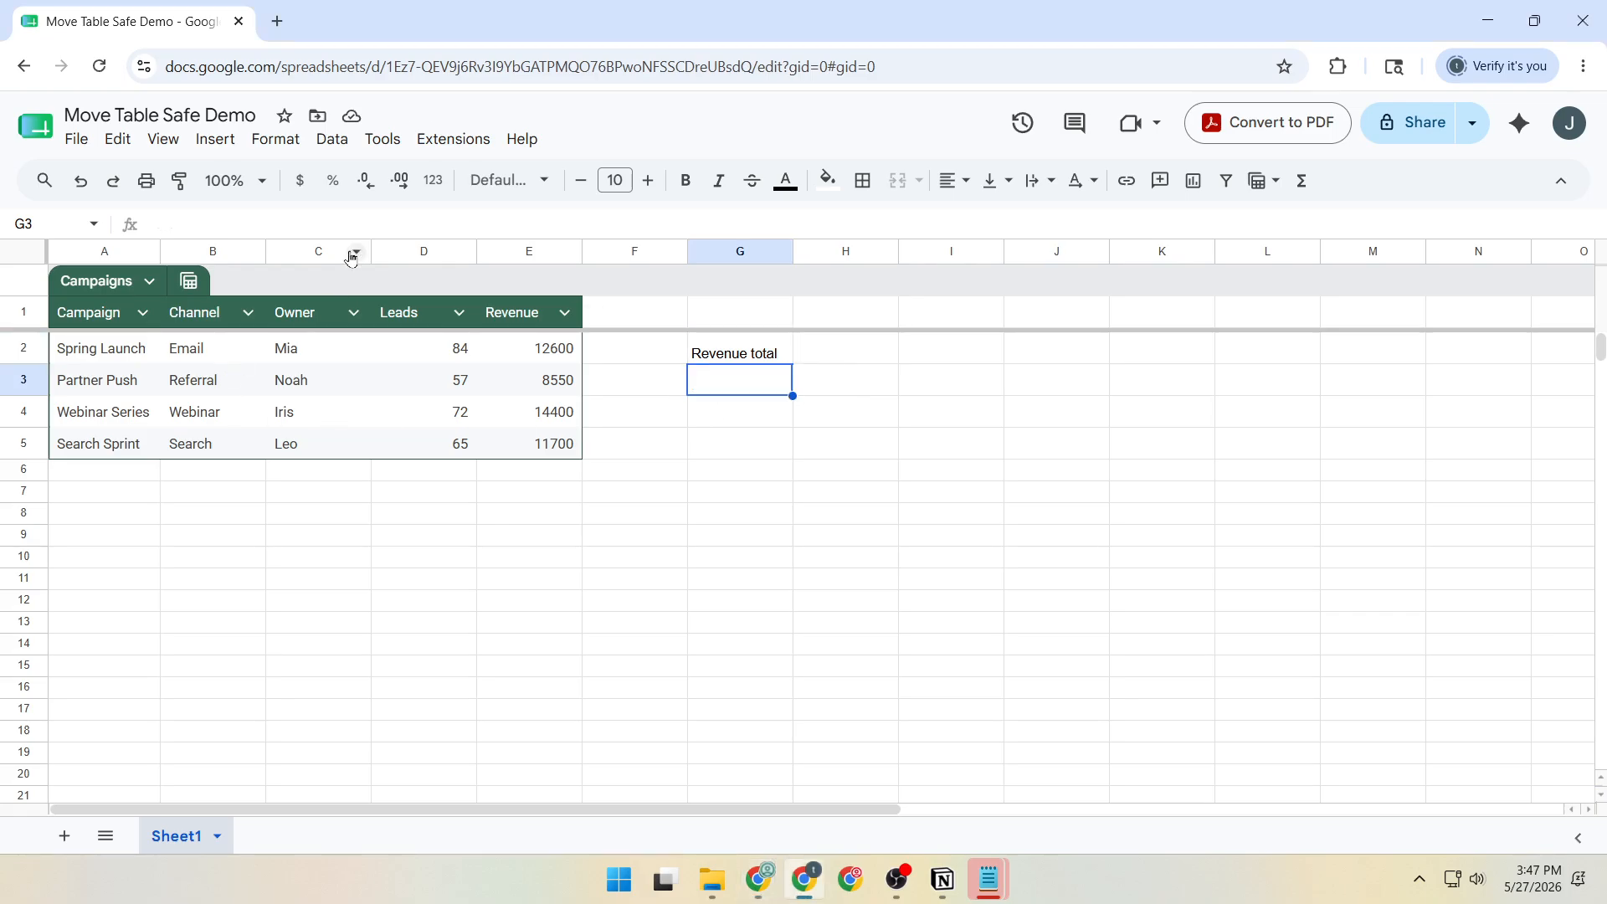
pyautogui.write('=SUM(Campaigns[Revenue])')
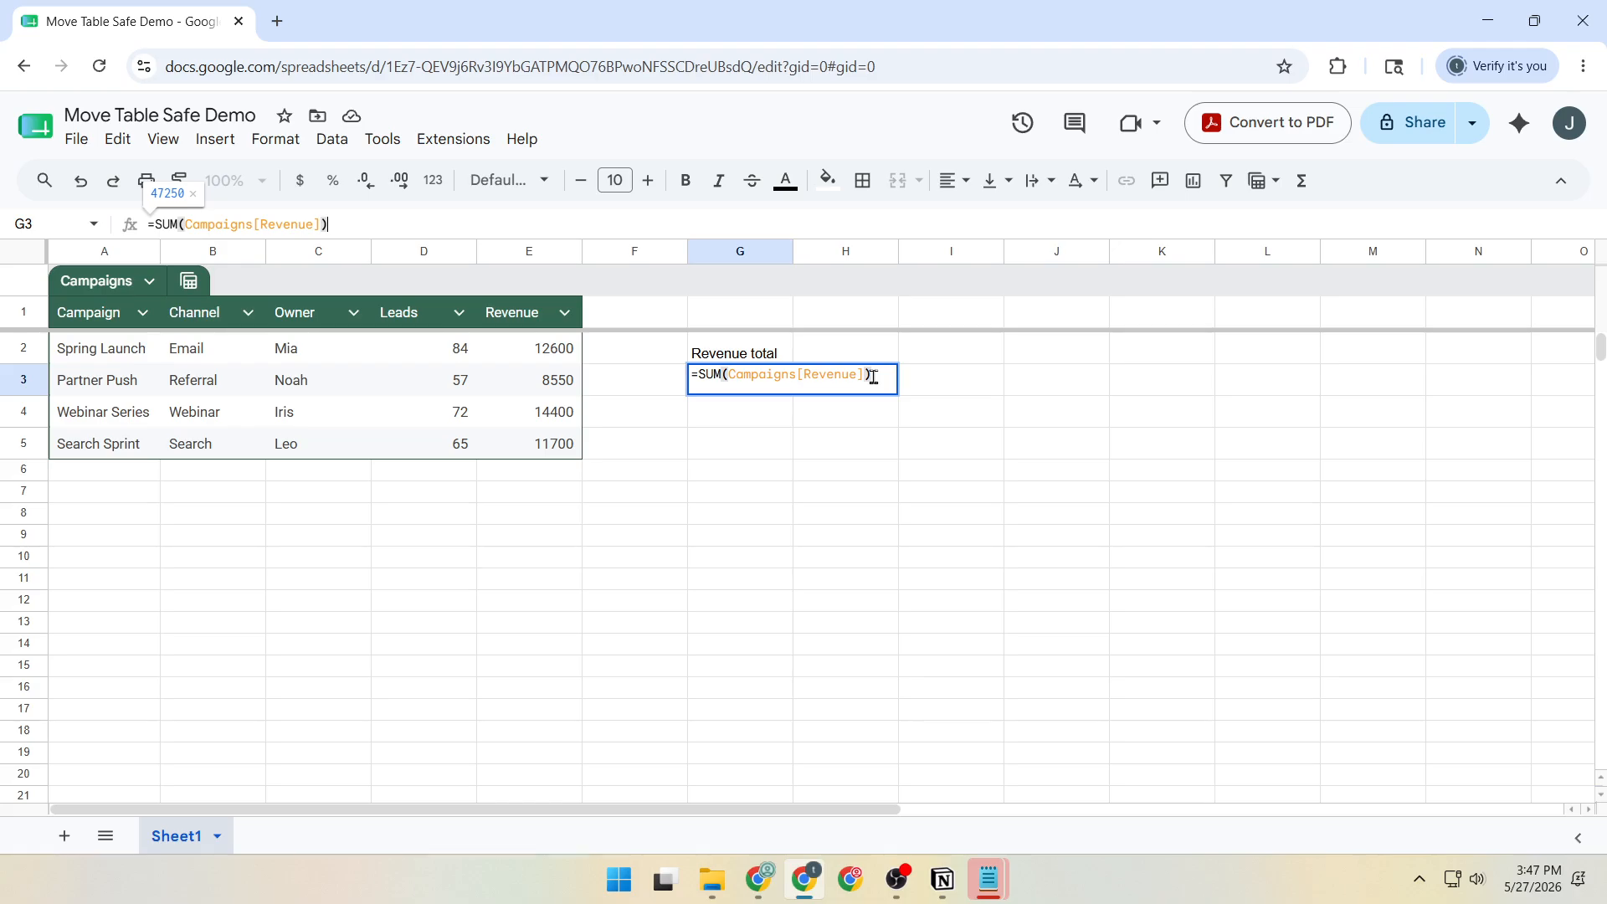
pyautogui.press('Return')
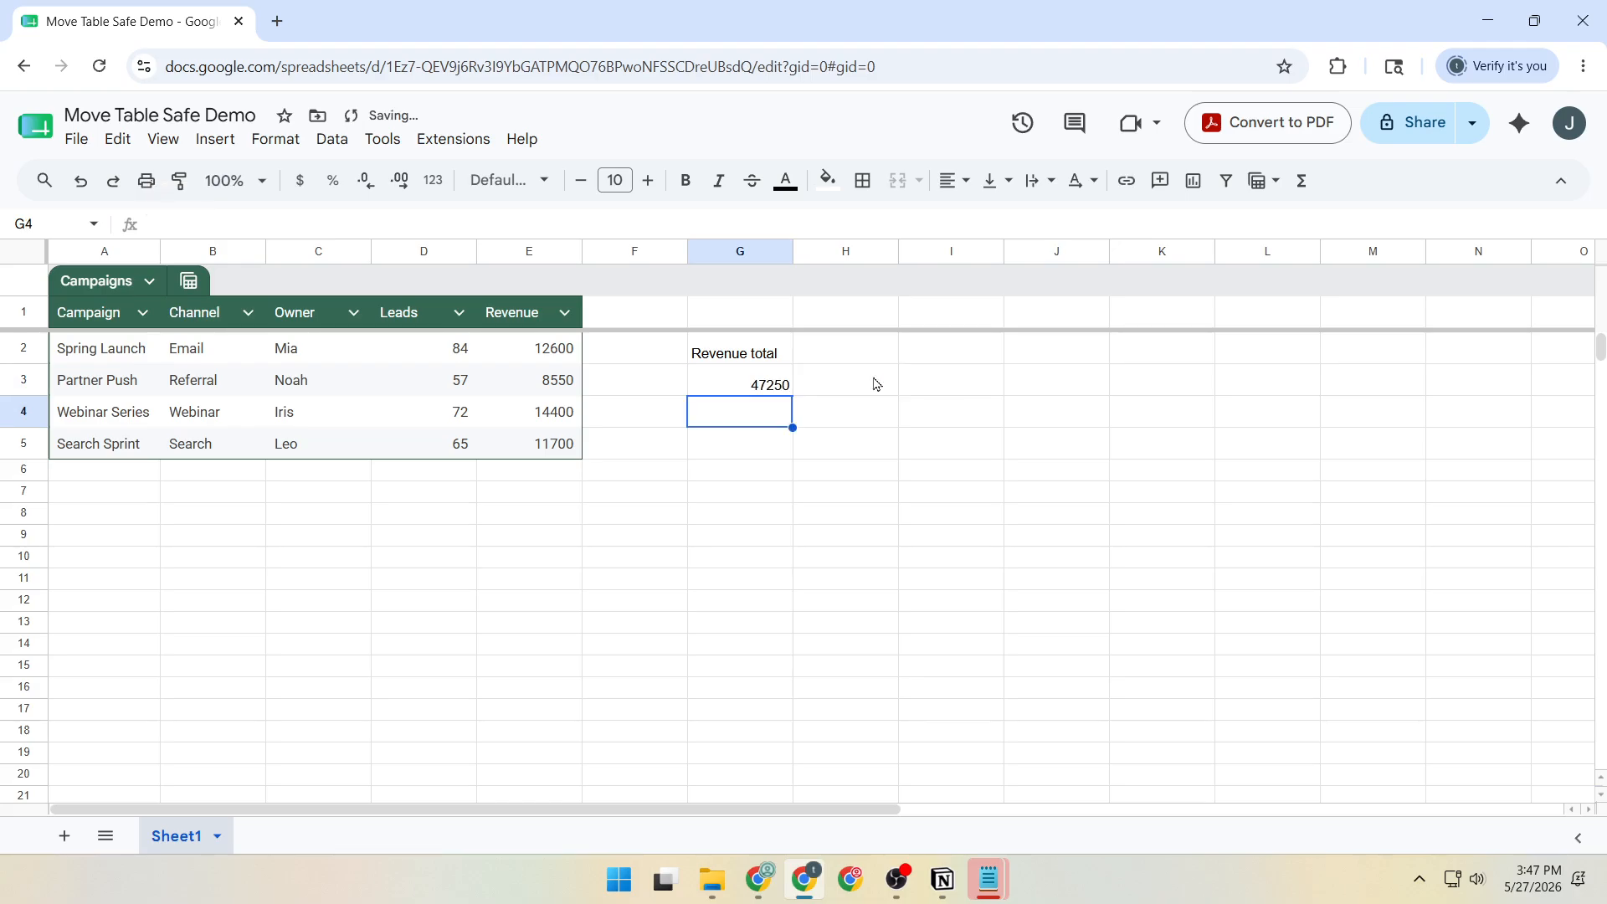
pyautogui.click(765, 392)
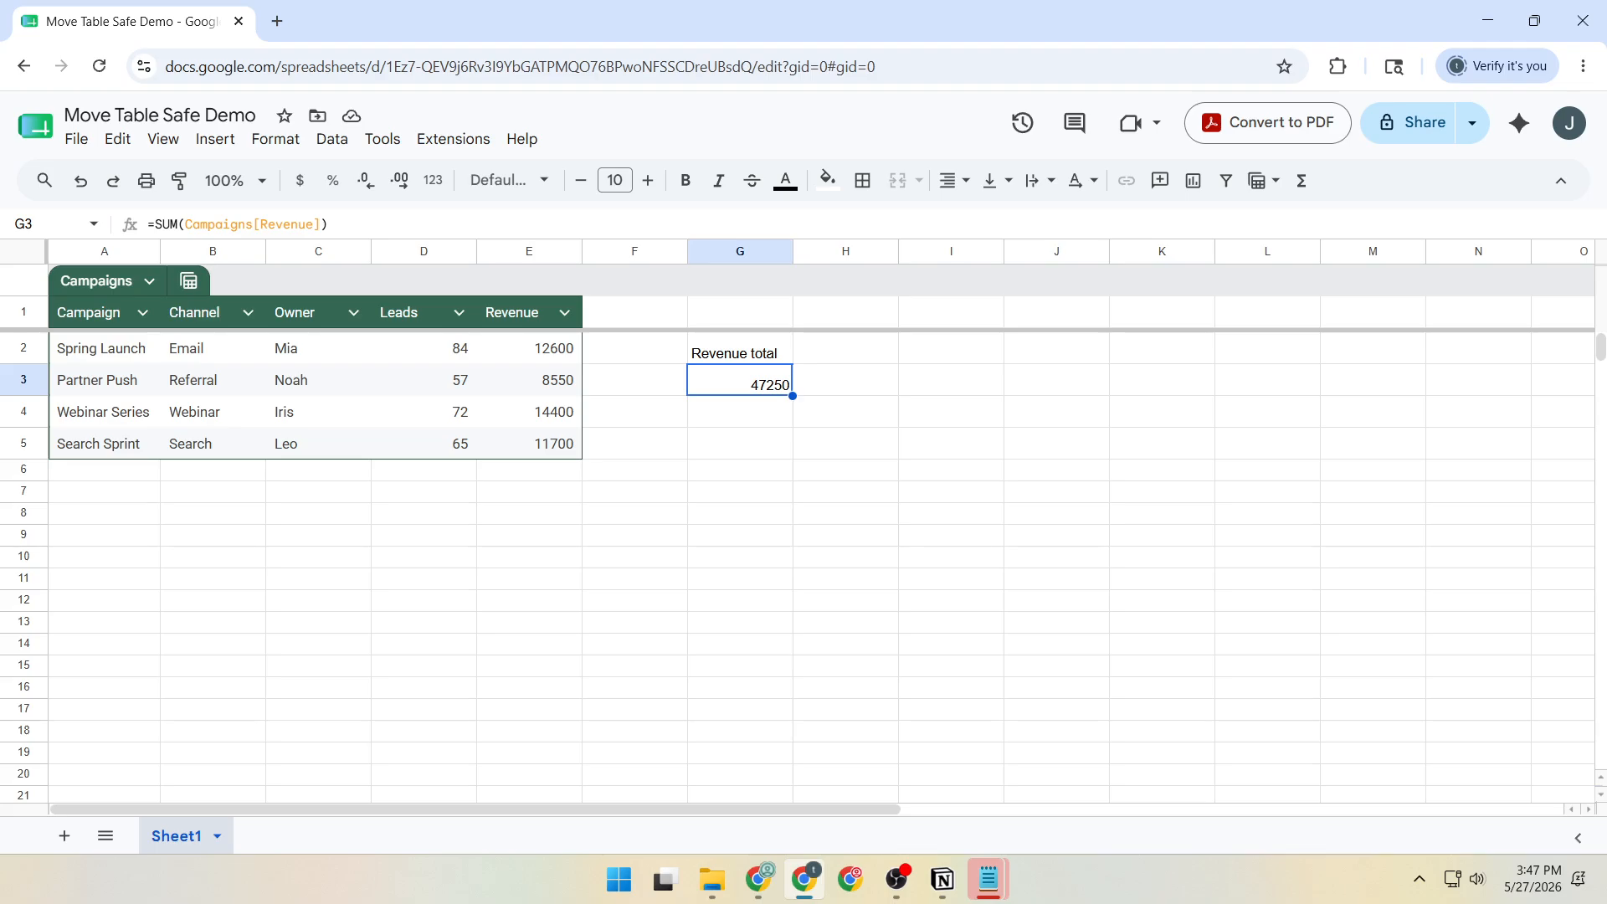
# Move the whole Campaigns table, header included, down to the range A9:E13.
pyautogui.click(73, 311)
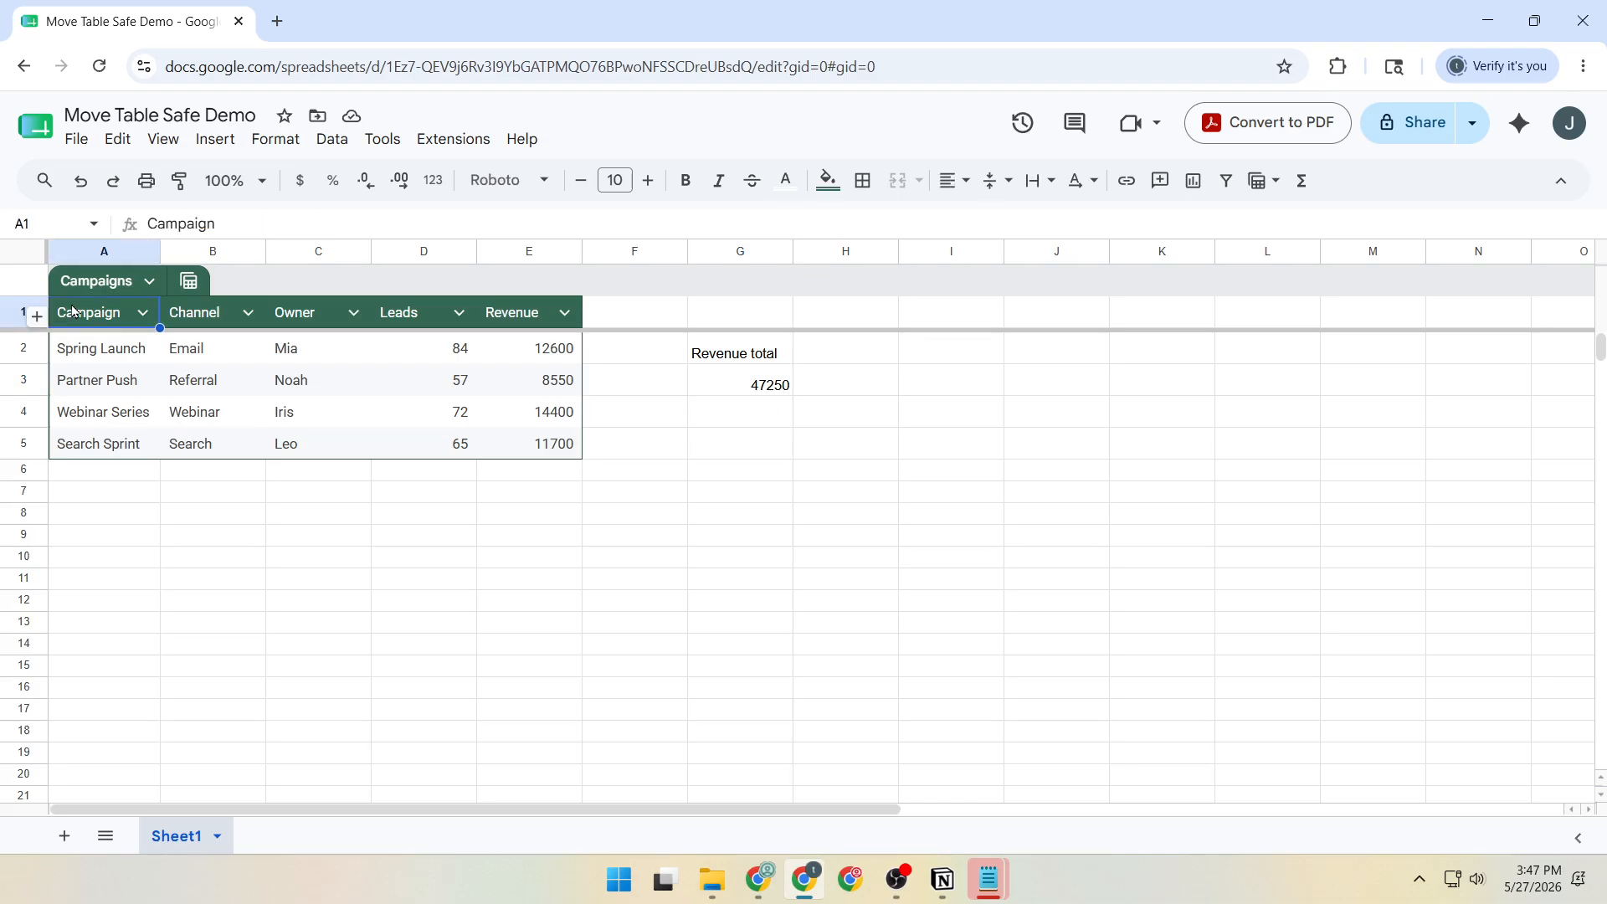
pyautogui.moveTo(81, 316); pyautogui.dragTo(502, 452)
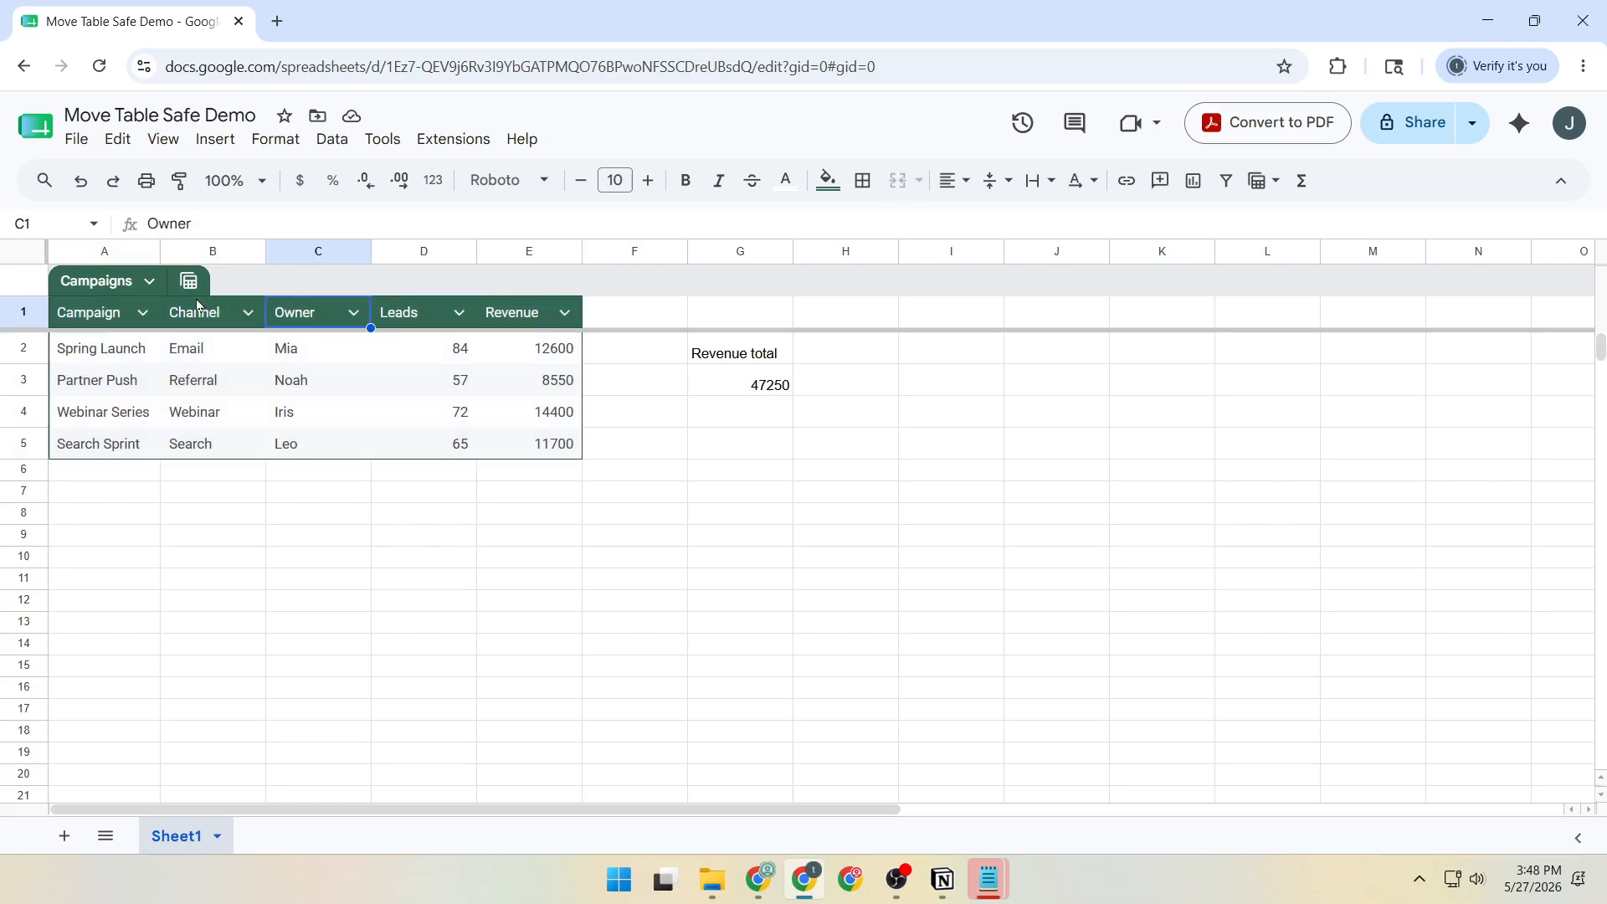
pyautogui.moveTo(507, 445); pyautogui.dragTo(525, 456)
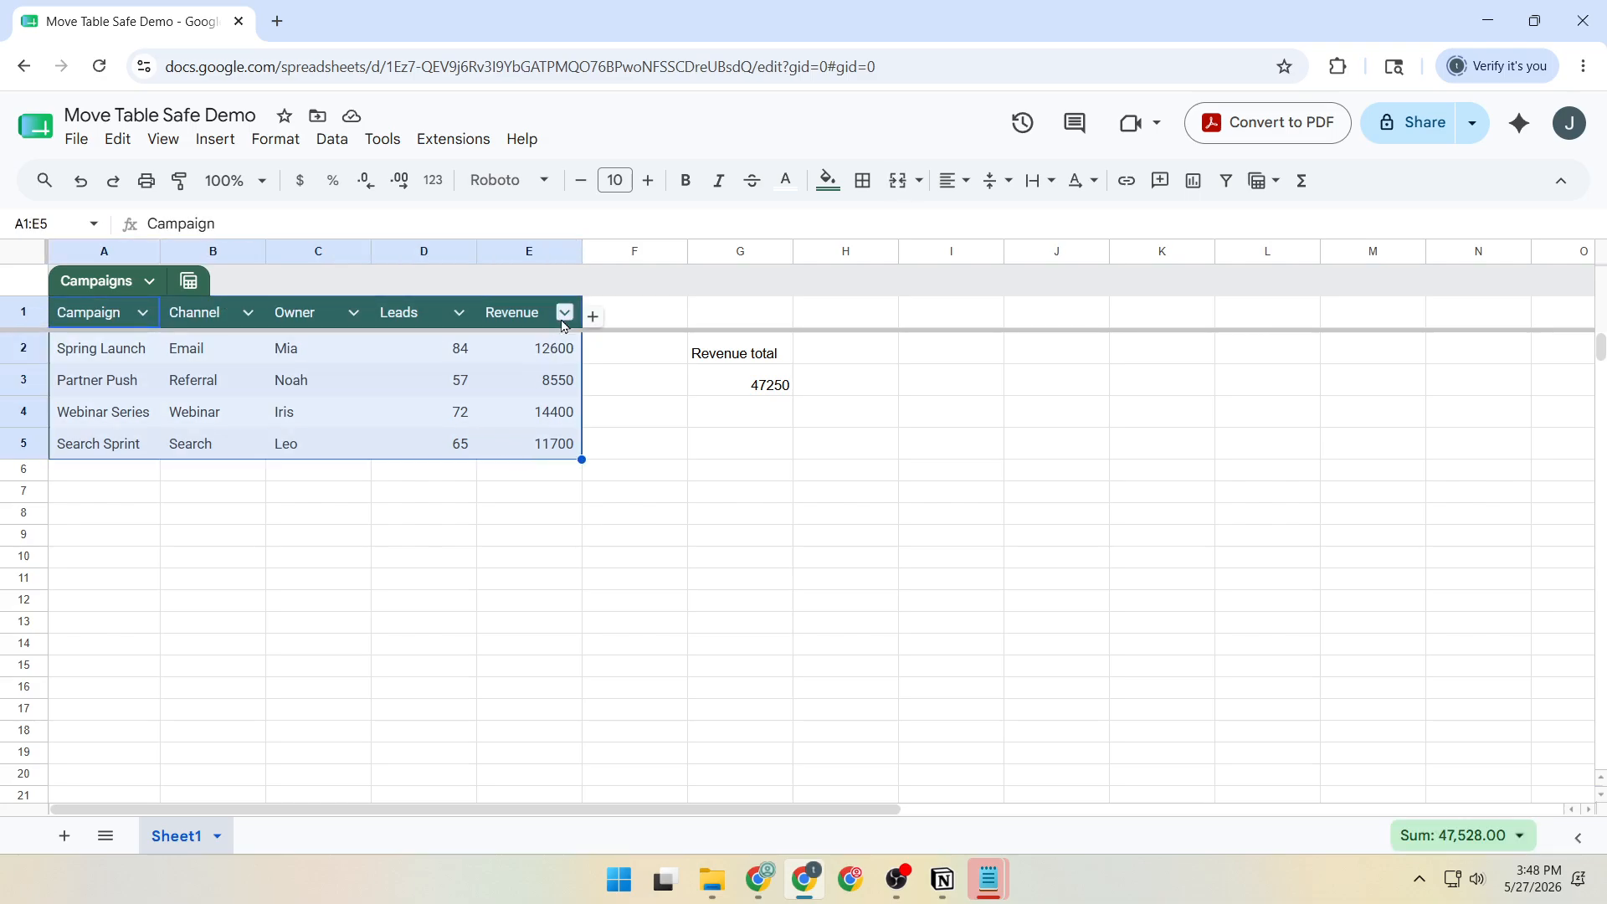
pyautogui.moveTo(576, 293); pyautogui.dragTo(513, 540)
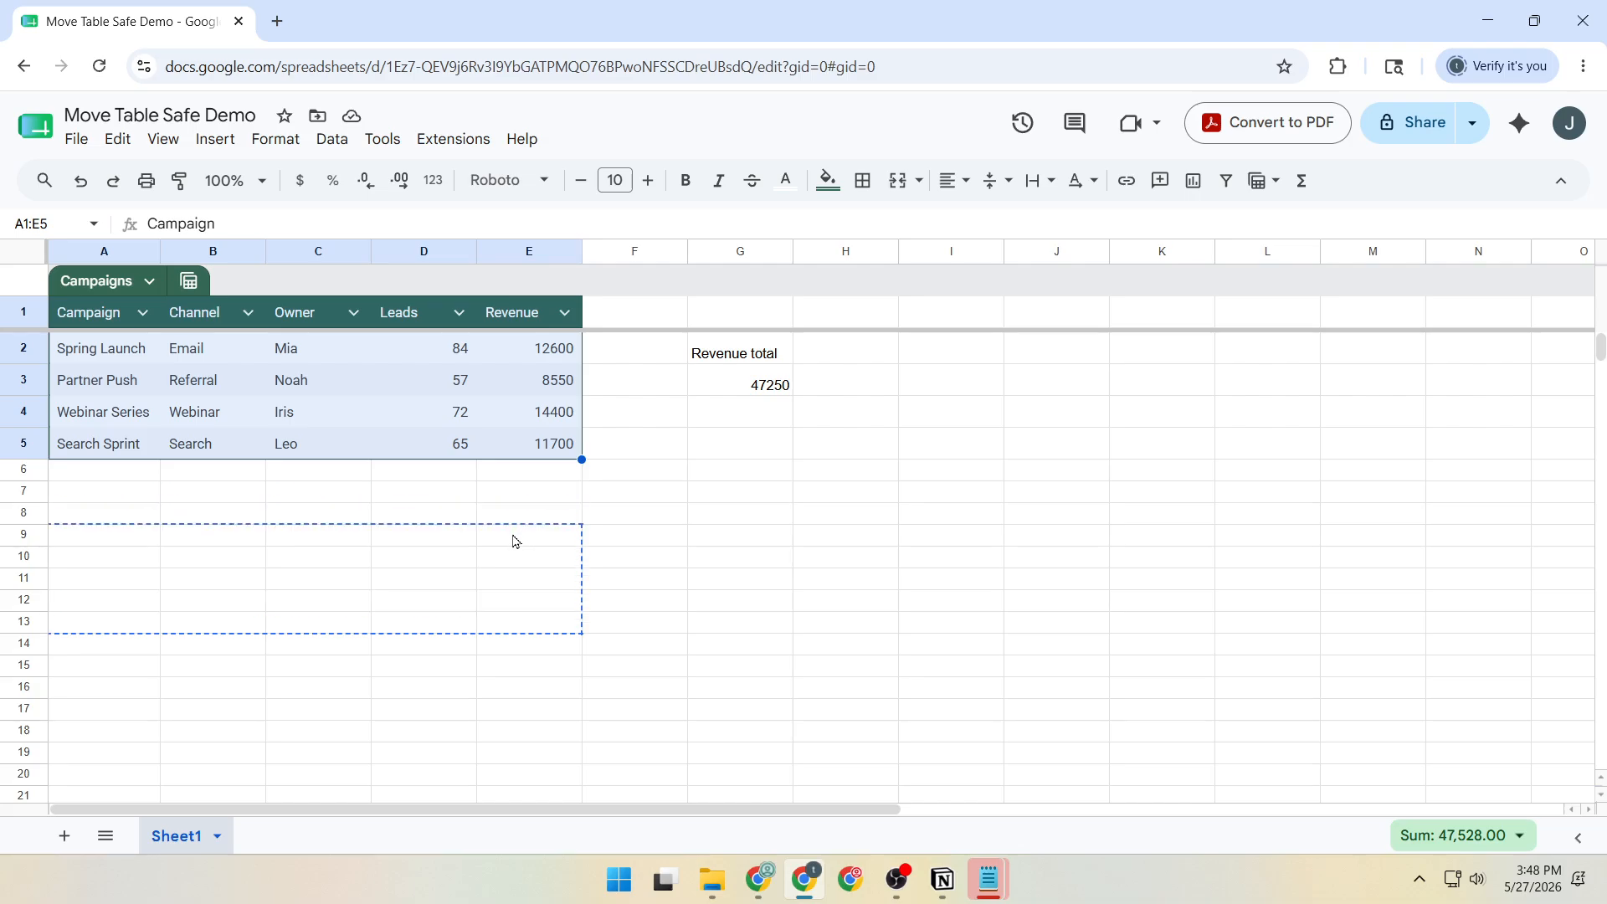
pyautogui.moveTo(514, 540); pyautogui.dragTo(514, 541)
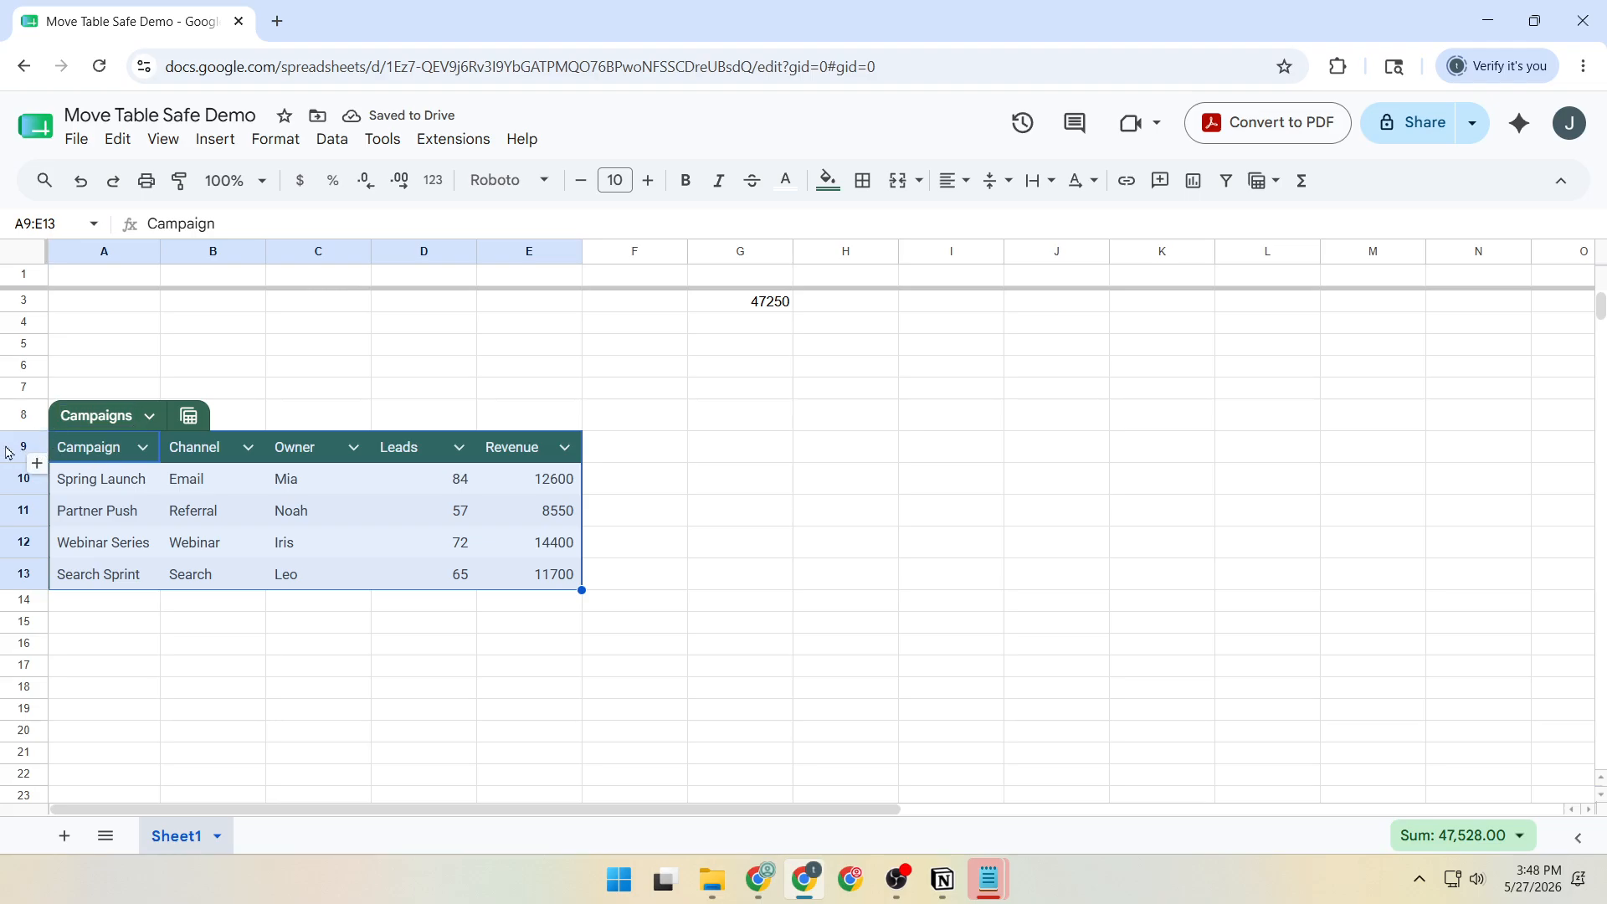
pyautogui.scroll(1, 168, 394)
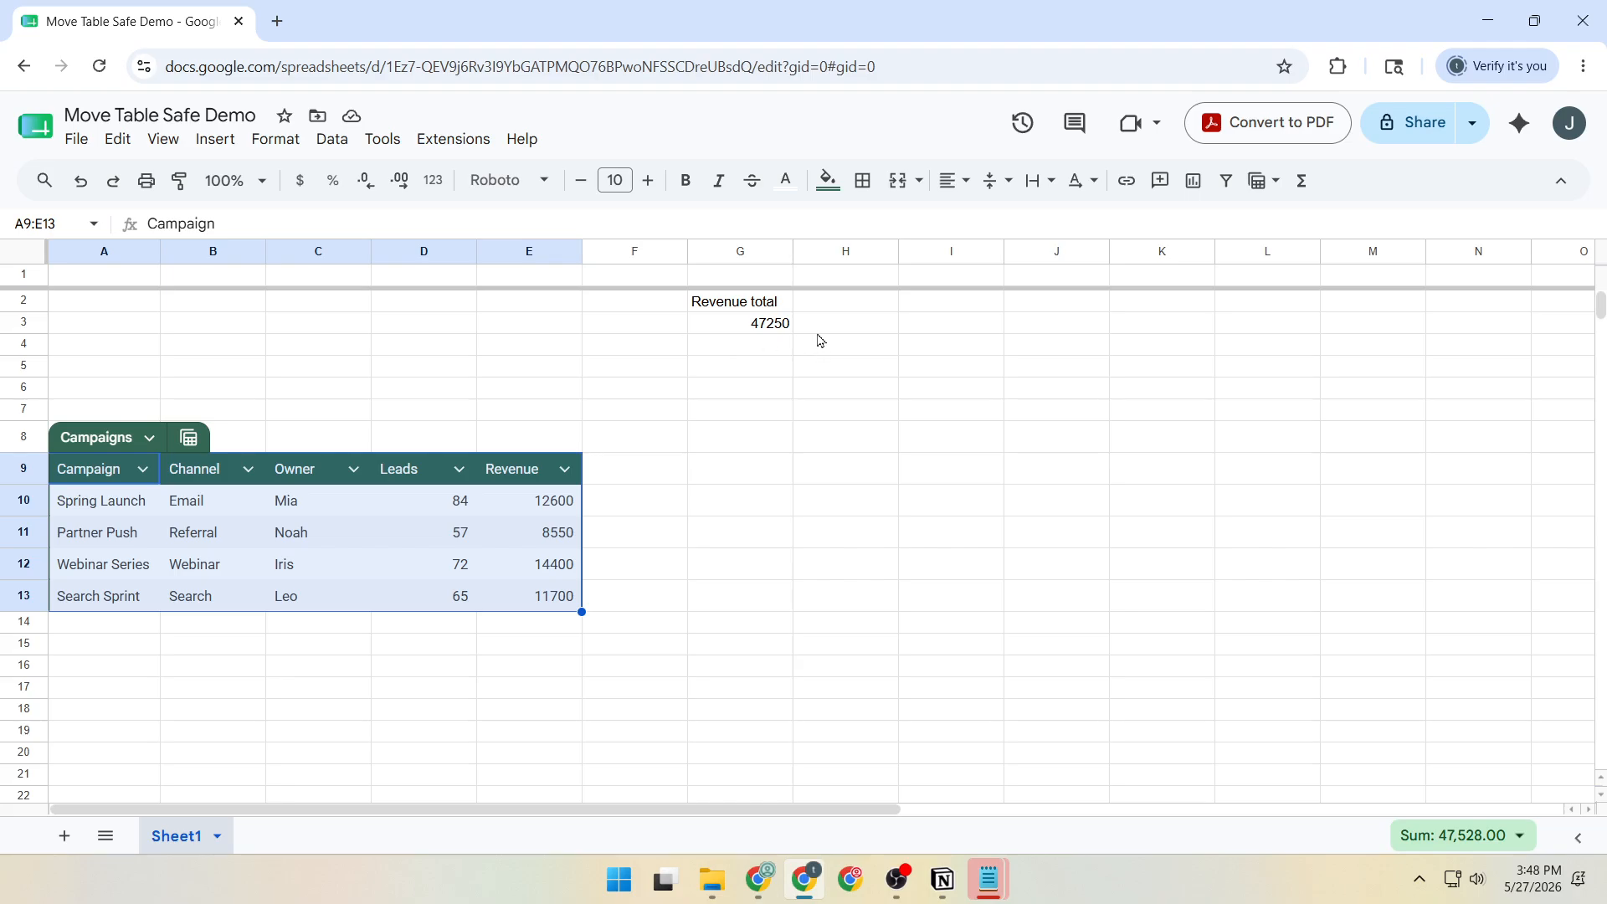
# Make the revenue total value in G3 bold.
pyautogui.moveTo(774, 308); pyautogui.dragTo(779, 332)
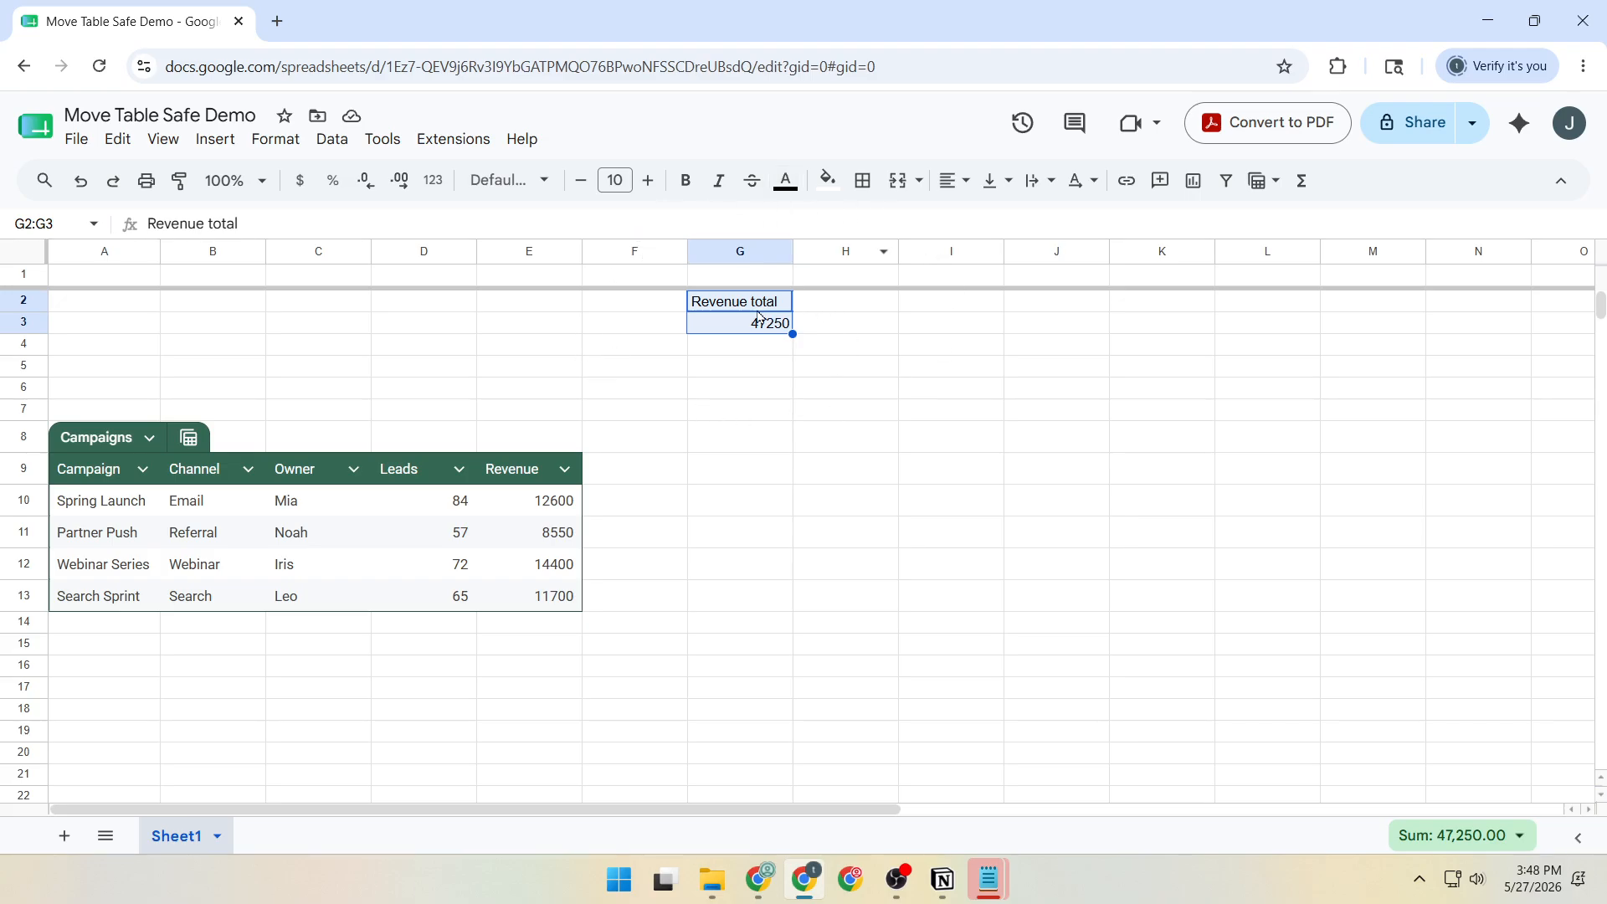
pyautogui.click(744, 329)
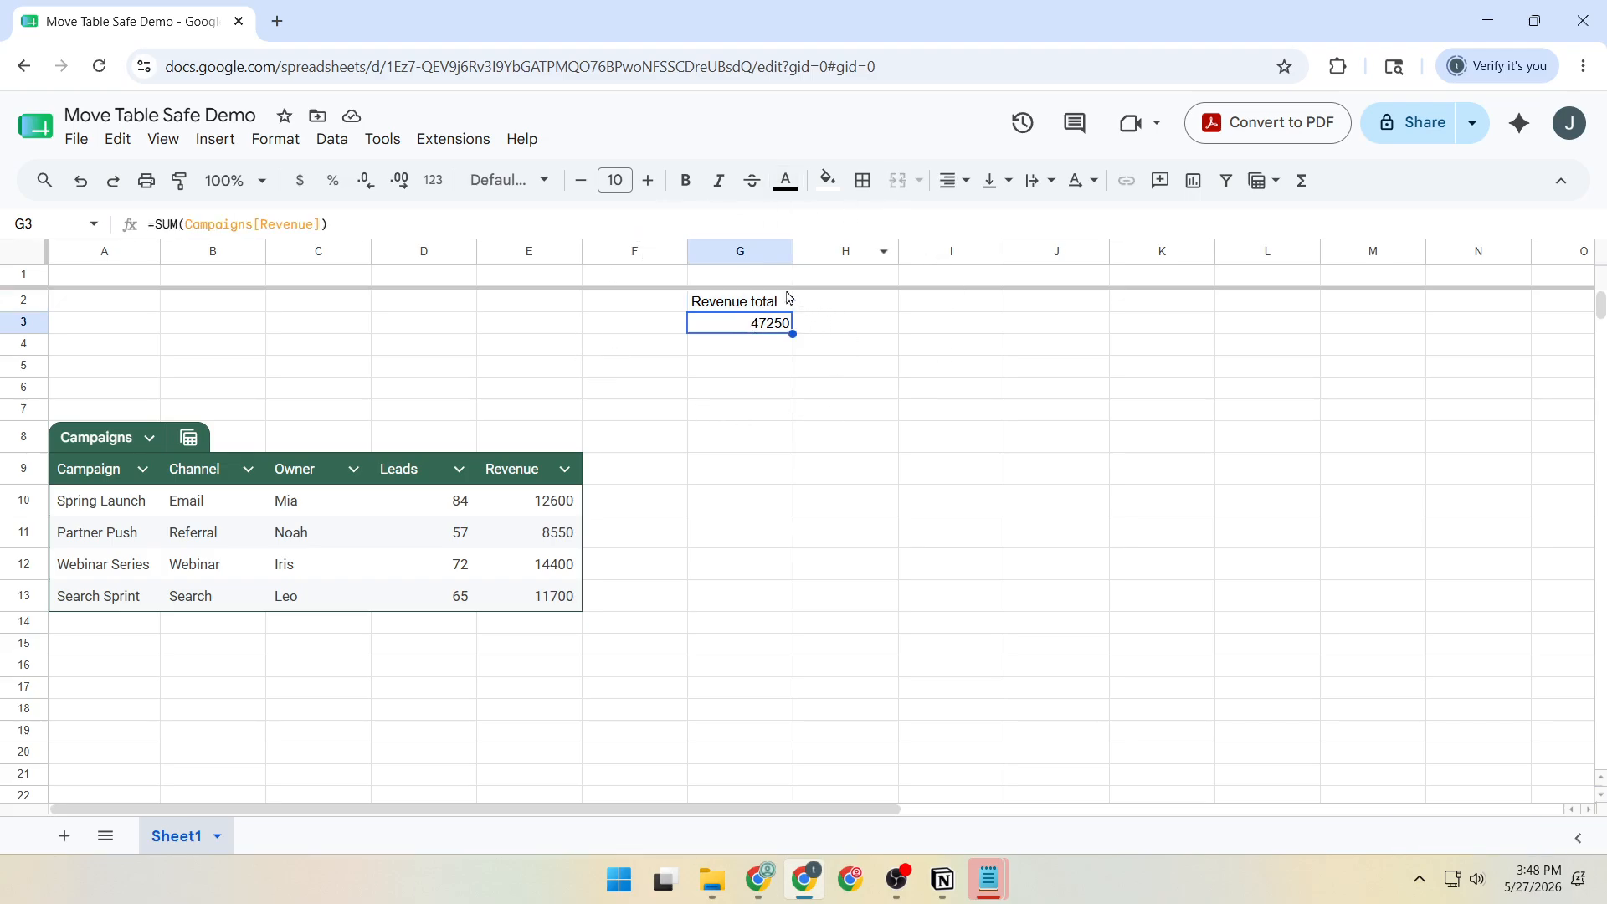
pyautogui.click(693, 180)
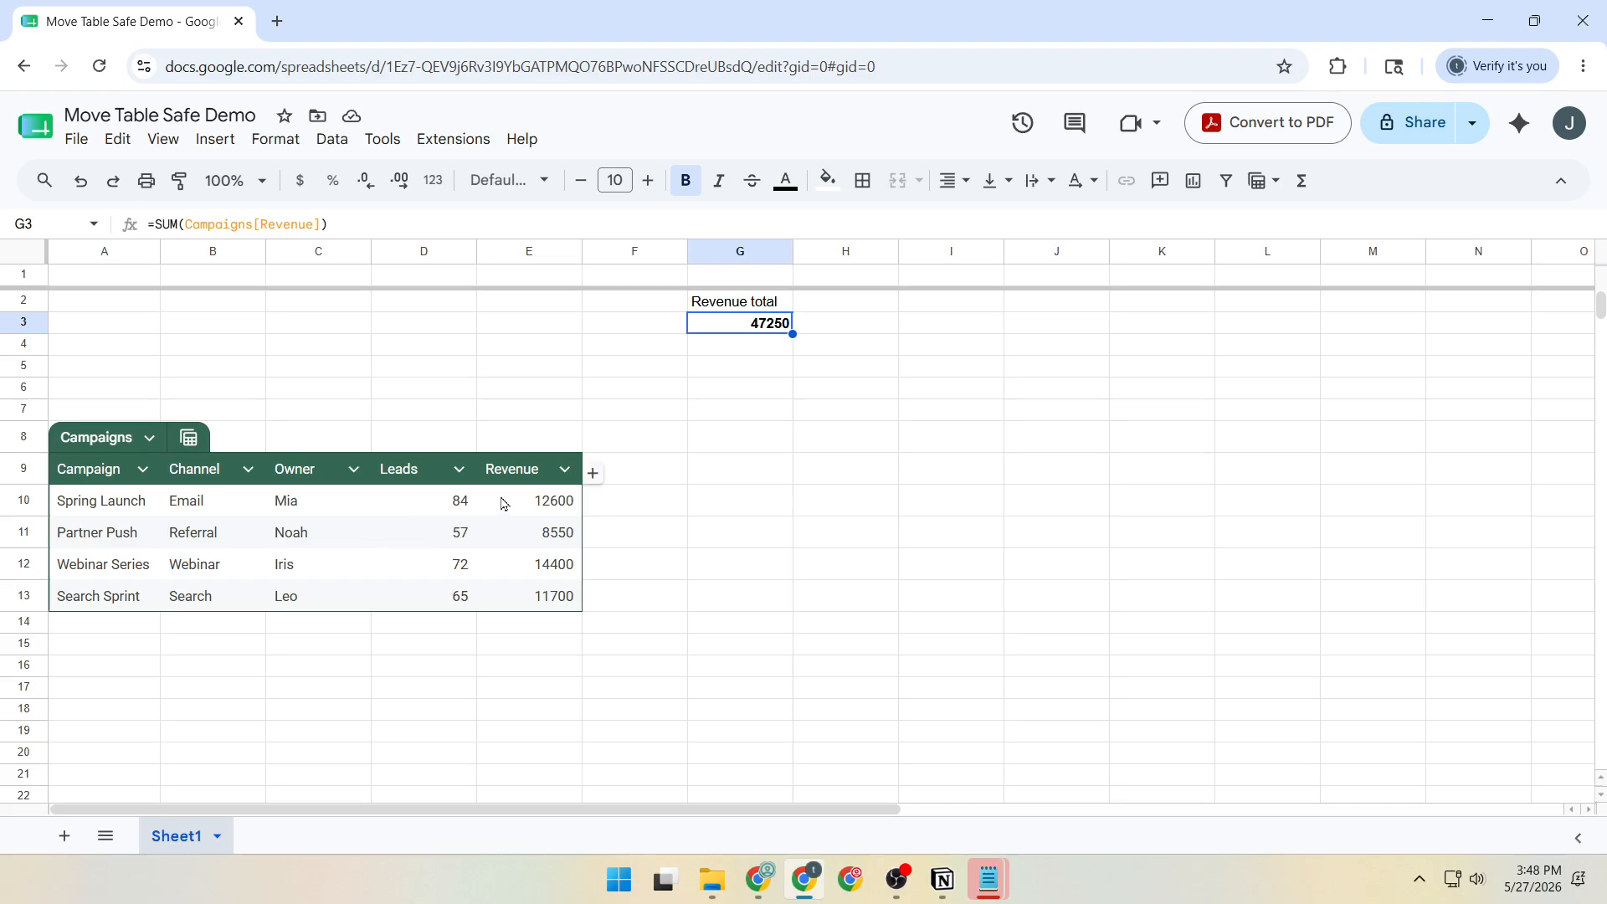
# Examine the table and column references in the G3 formula against the moved Campaigns table.
pyautogui.click(312, 224)
pyautogui.hotkey('ctrl', 'a')
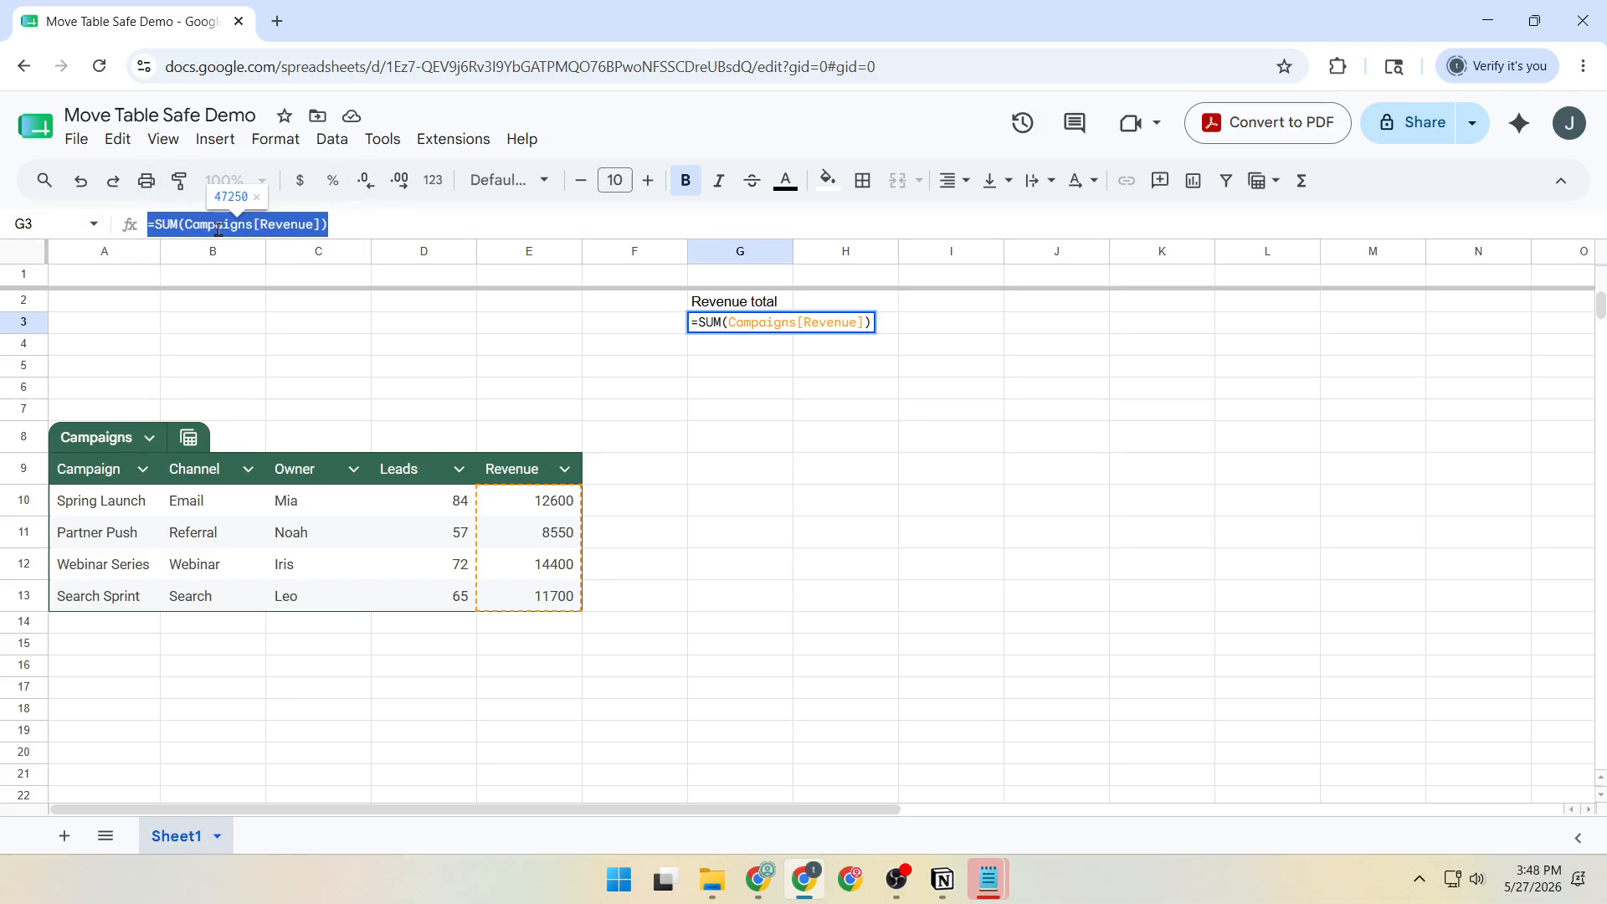
pyautogui.click(217, 227)
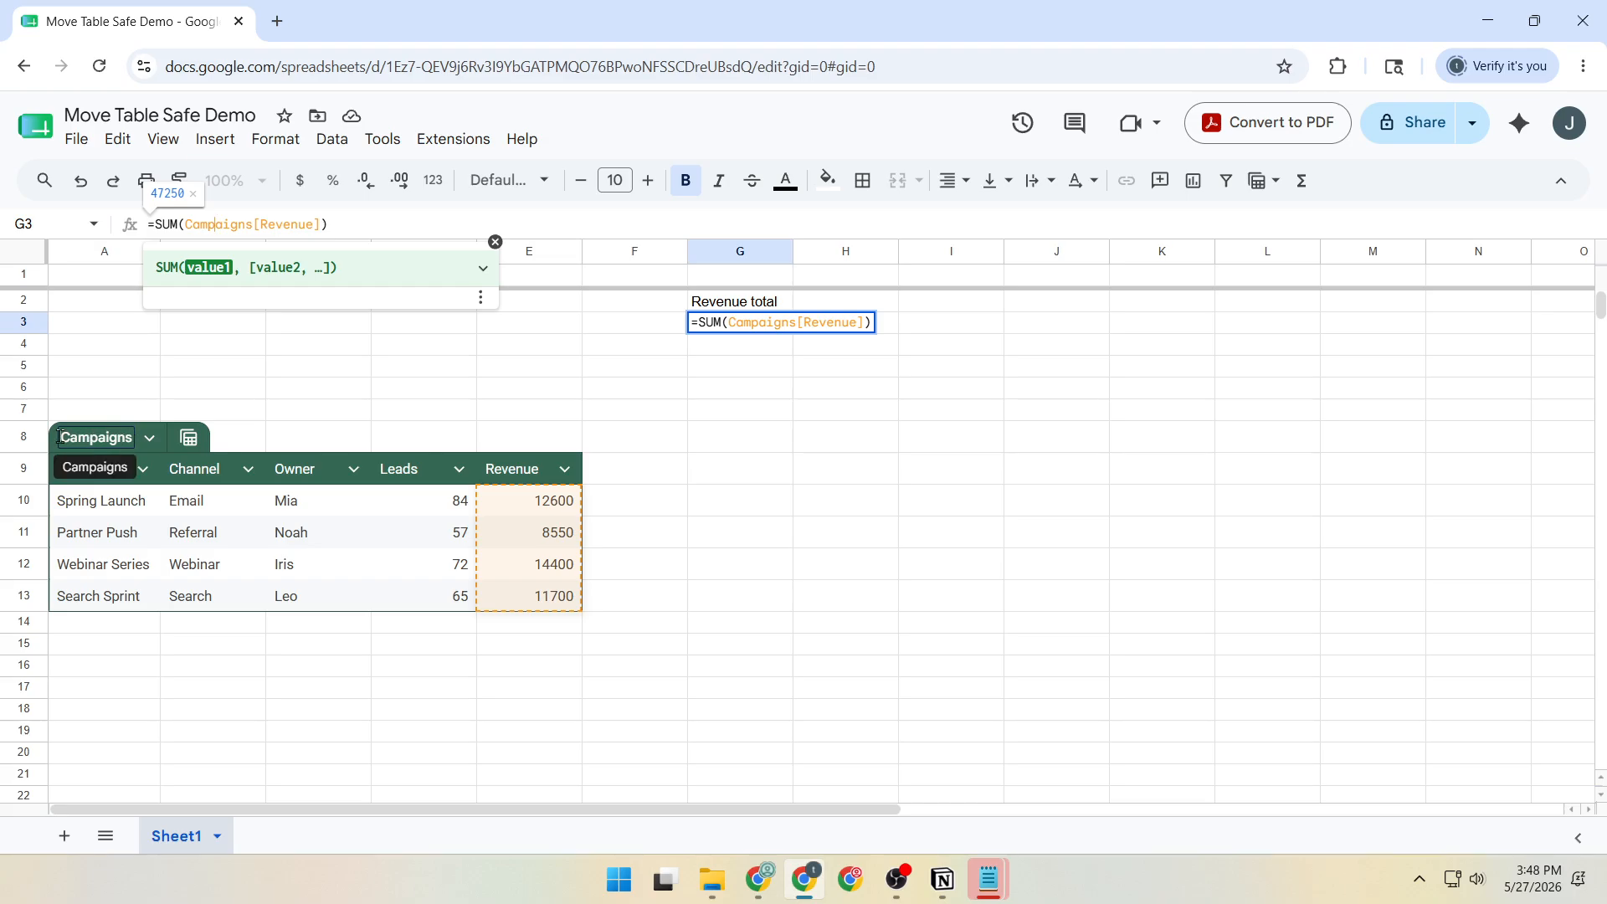
pyautogui.click(266, 226)
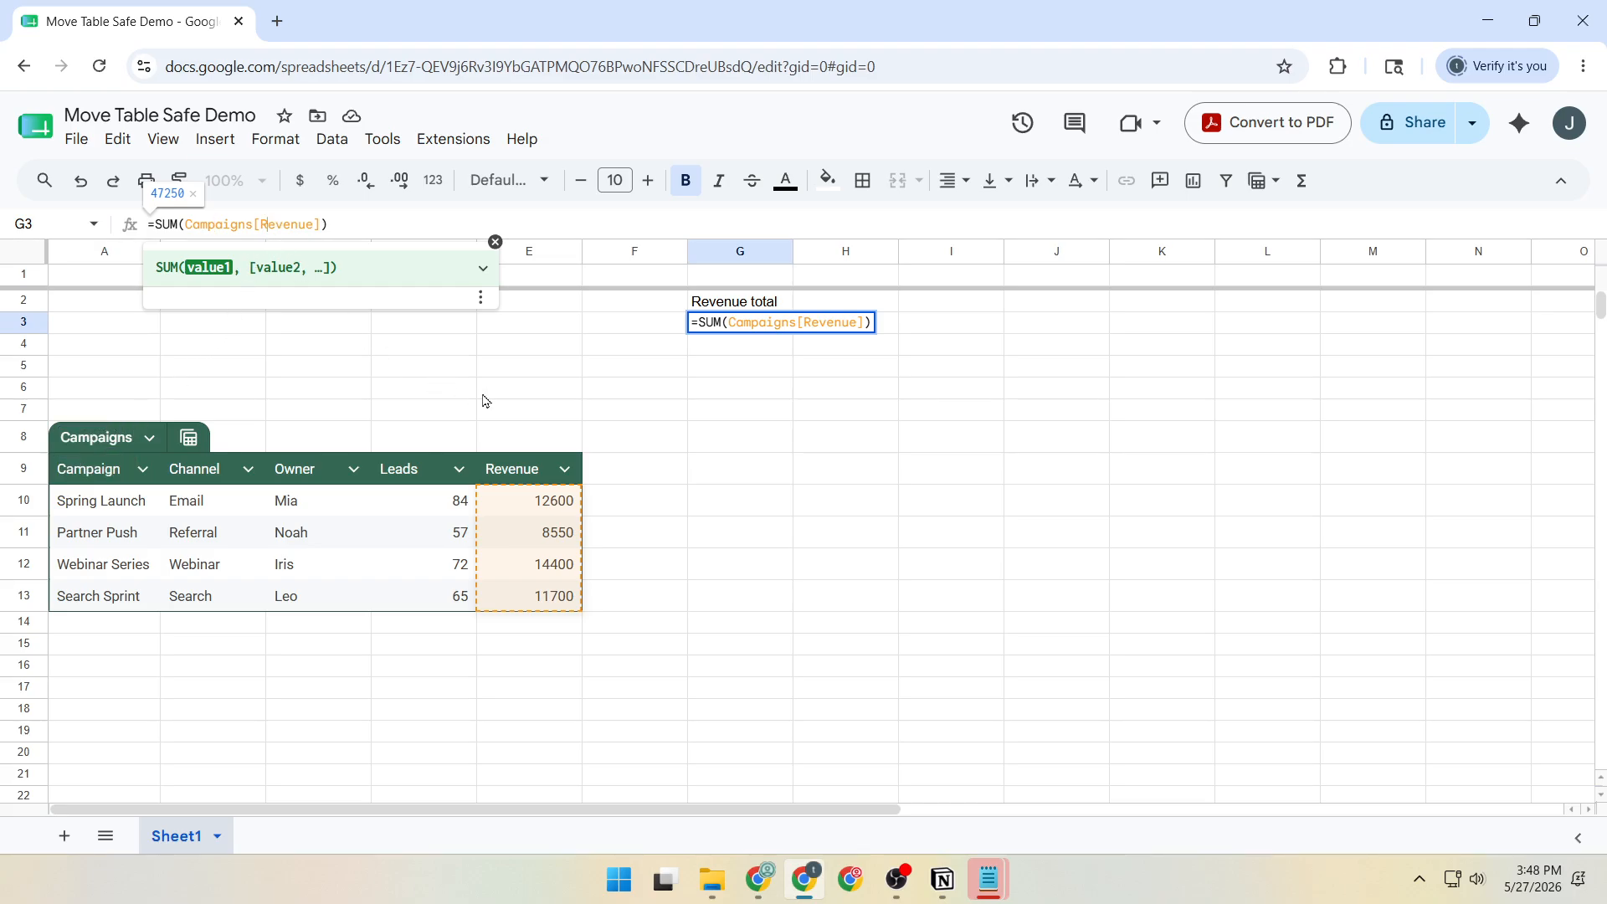
pyautogui.click(707, 438)
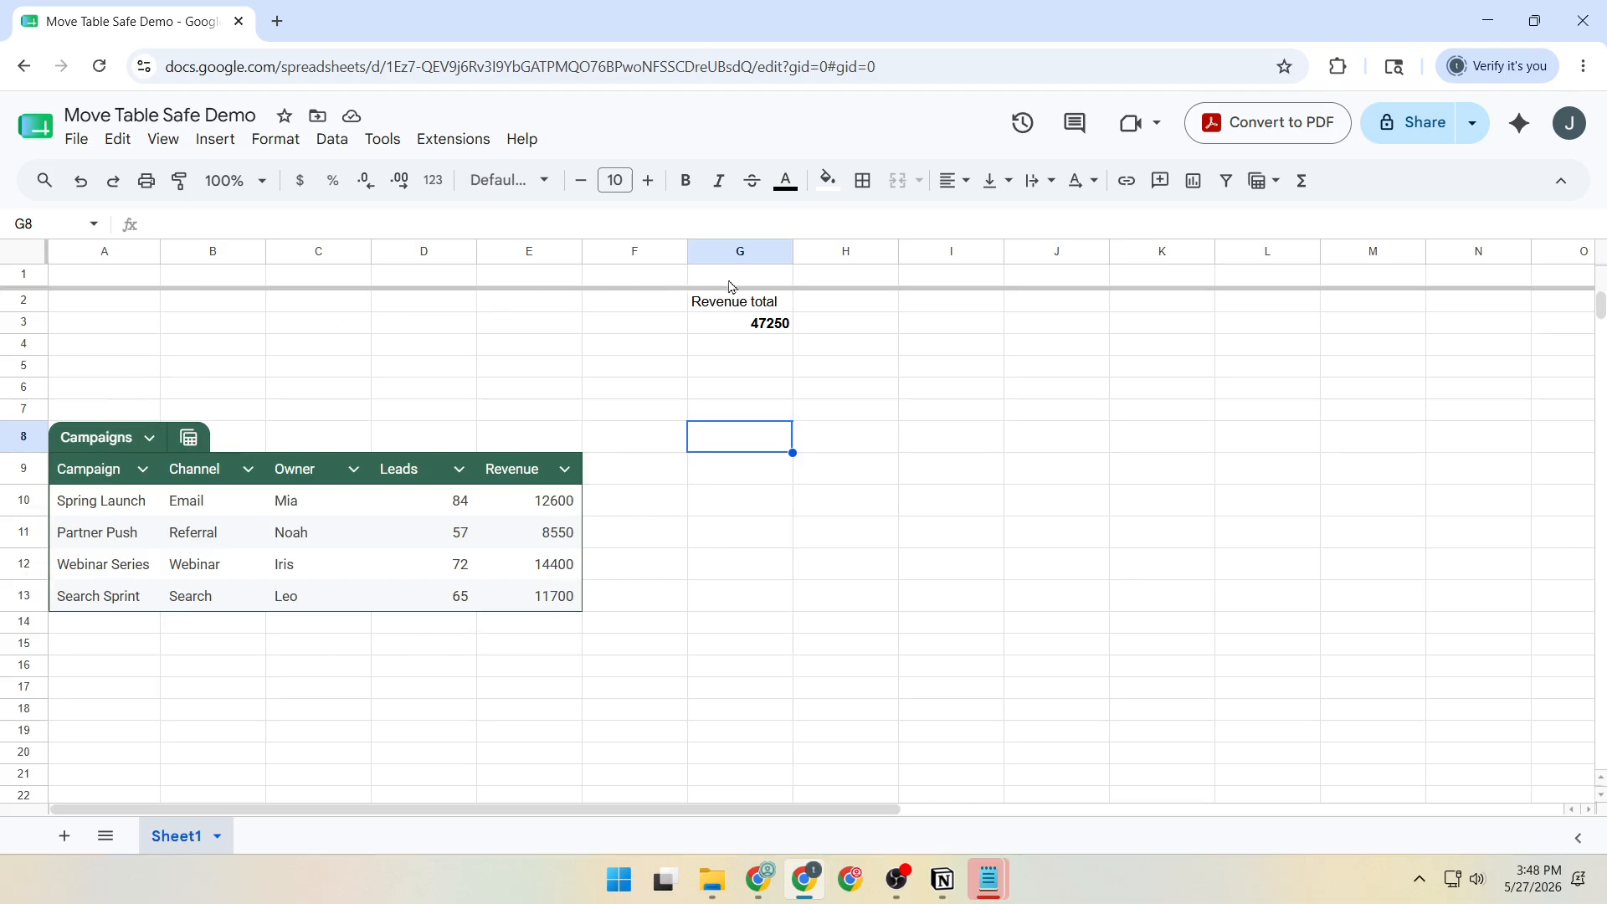
pyautogui.moveTo(736, 306); pyautogui.dragTo(743, 328)
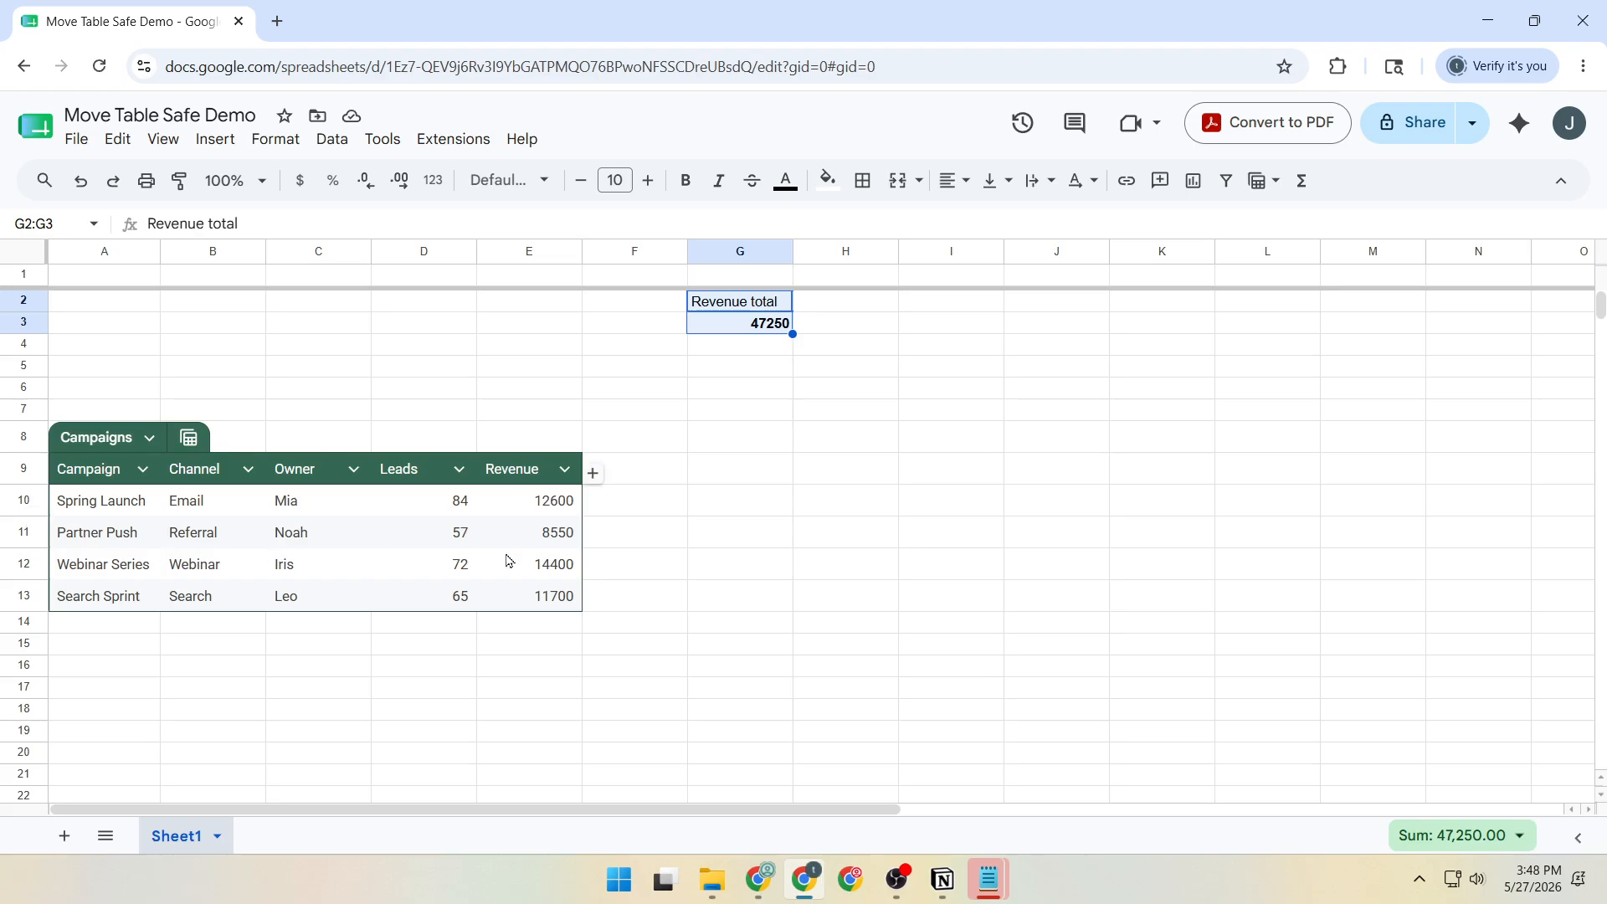
pyautogui.click(616, 542)
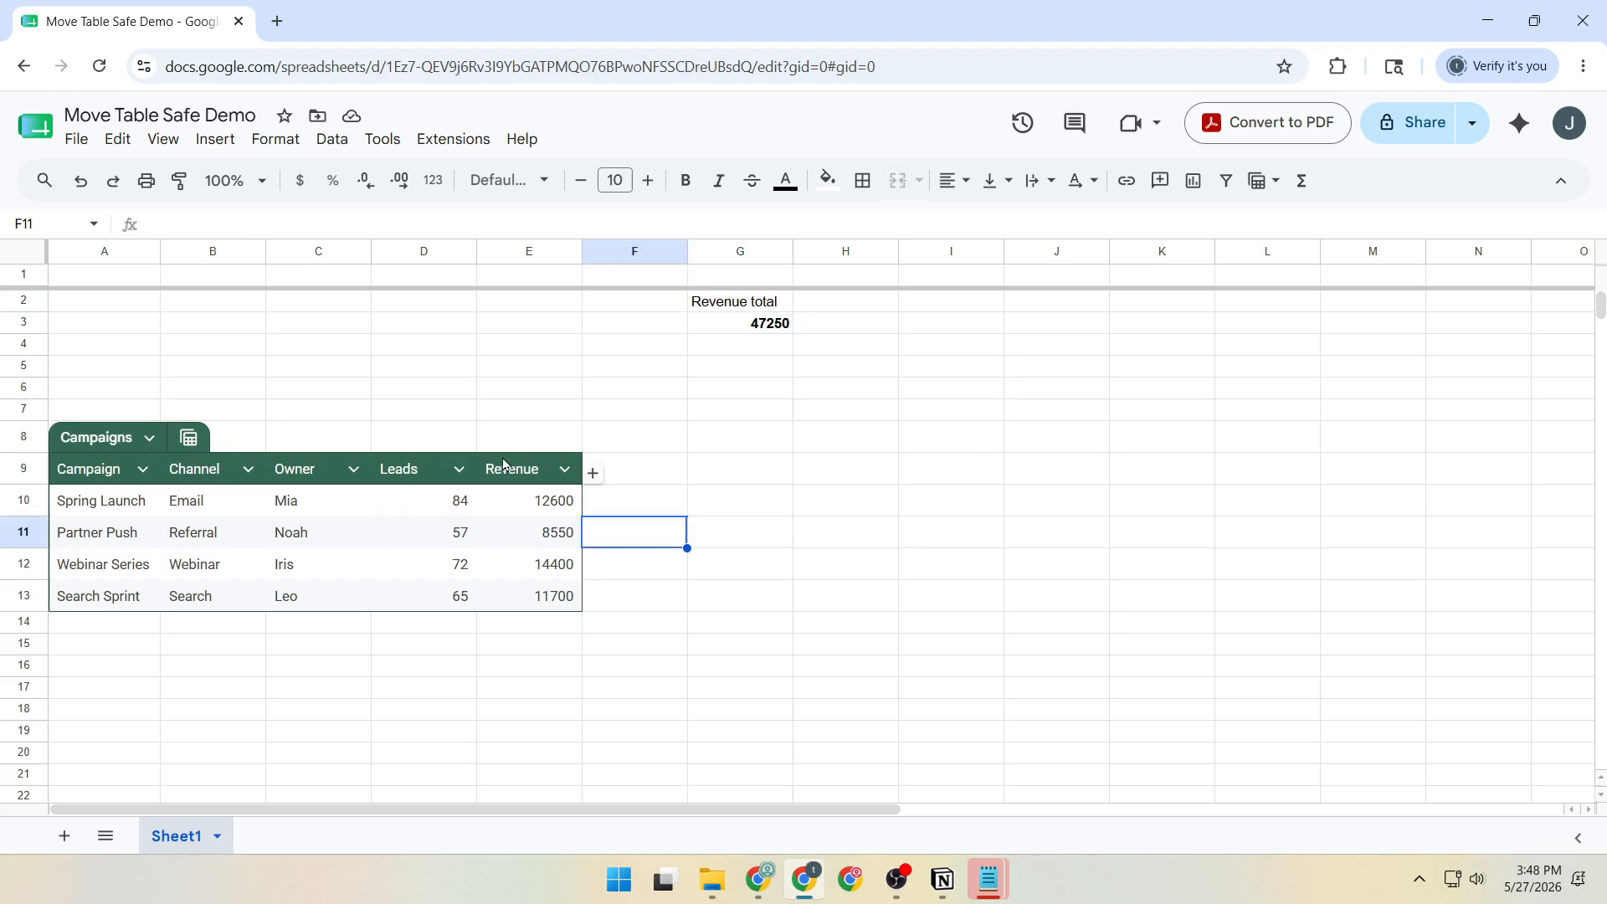